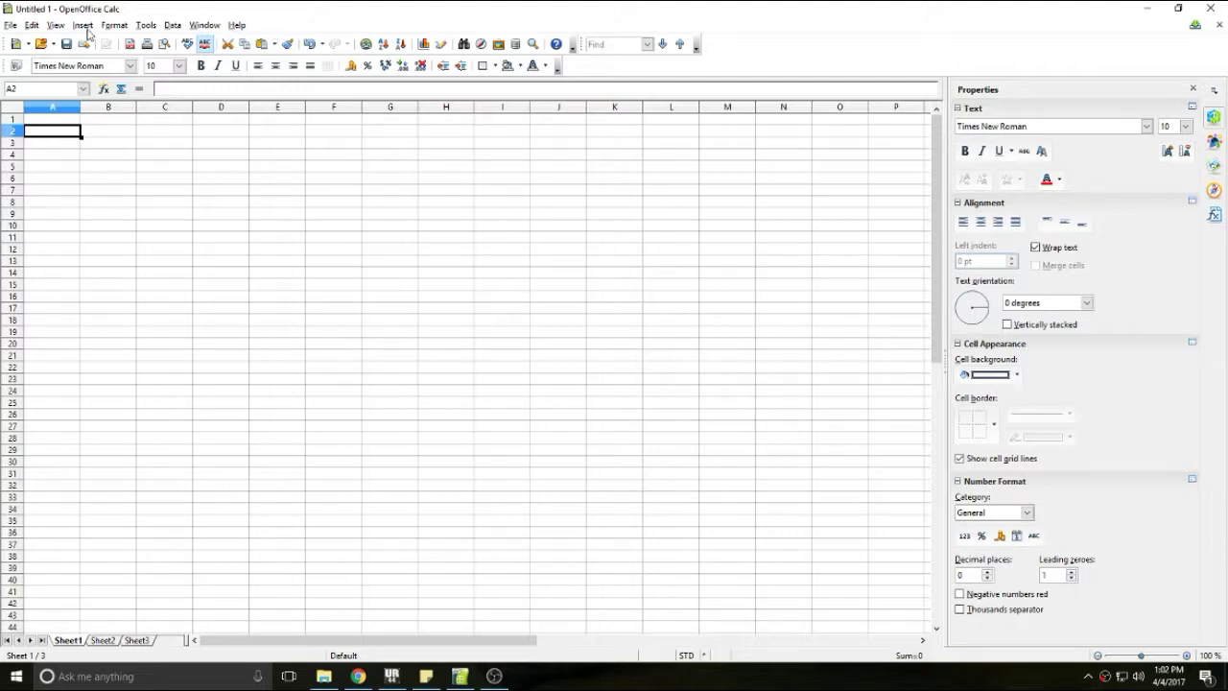
# Browse the Edit and View menus, then close them
pyautogui.click(31, 26)
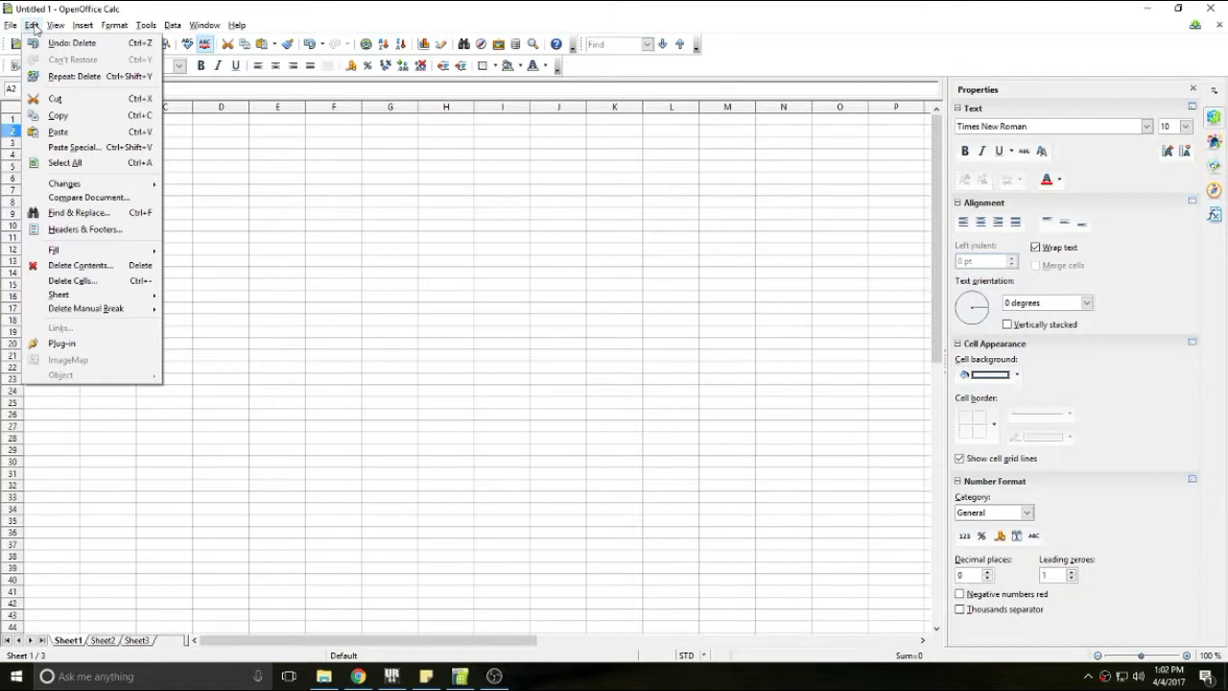
pyautogui.click(72, 131)
pyautogui.click(56, 25)
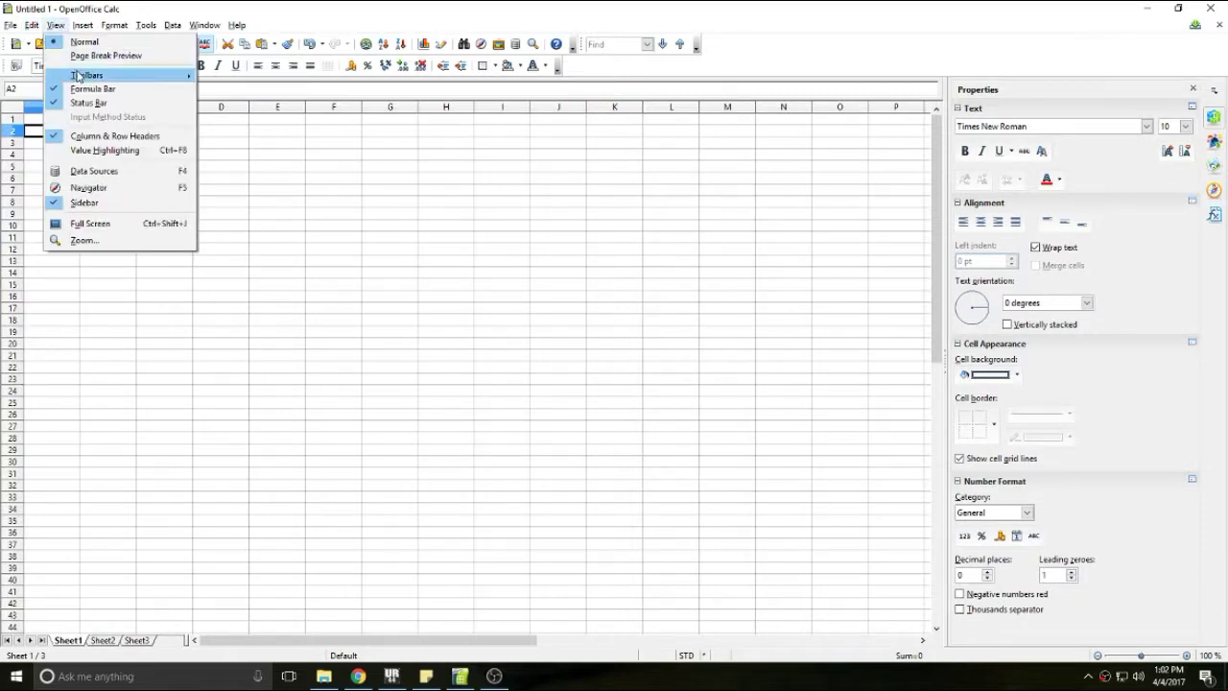
pyautogui.moveTo(85, 33)
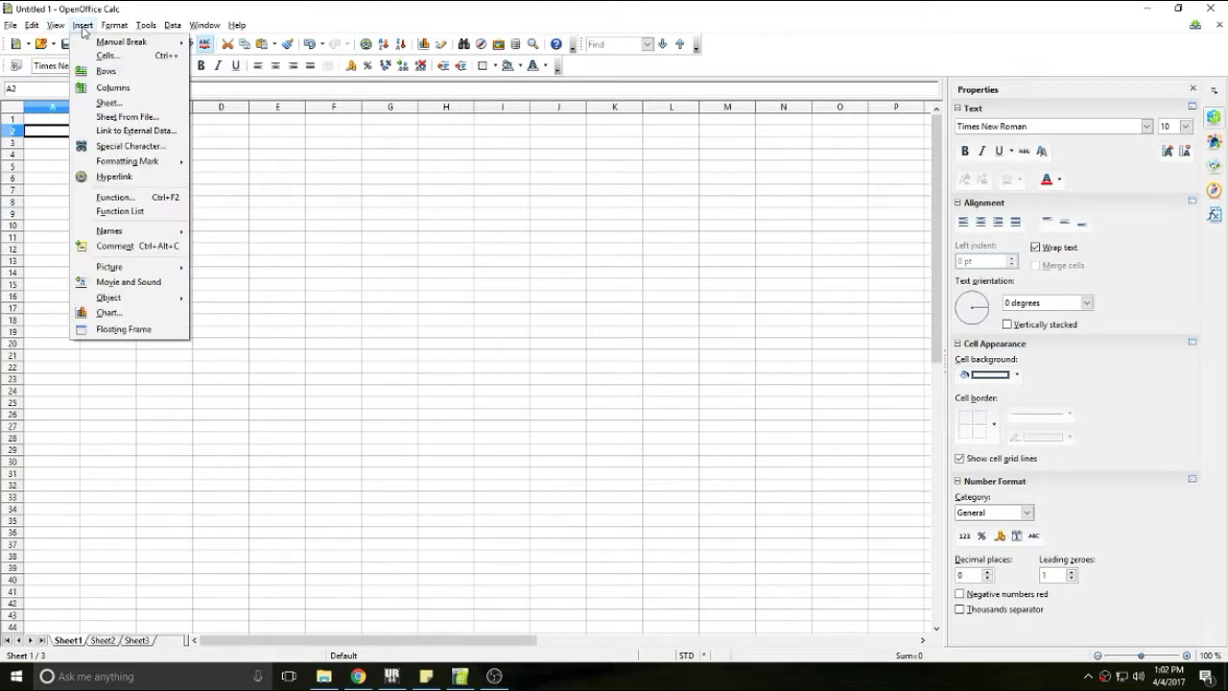
pyautogui.moveTo(135, 79)
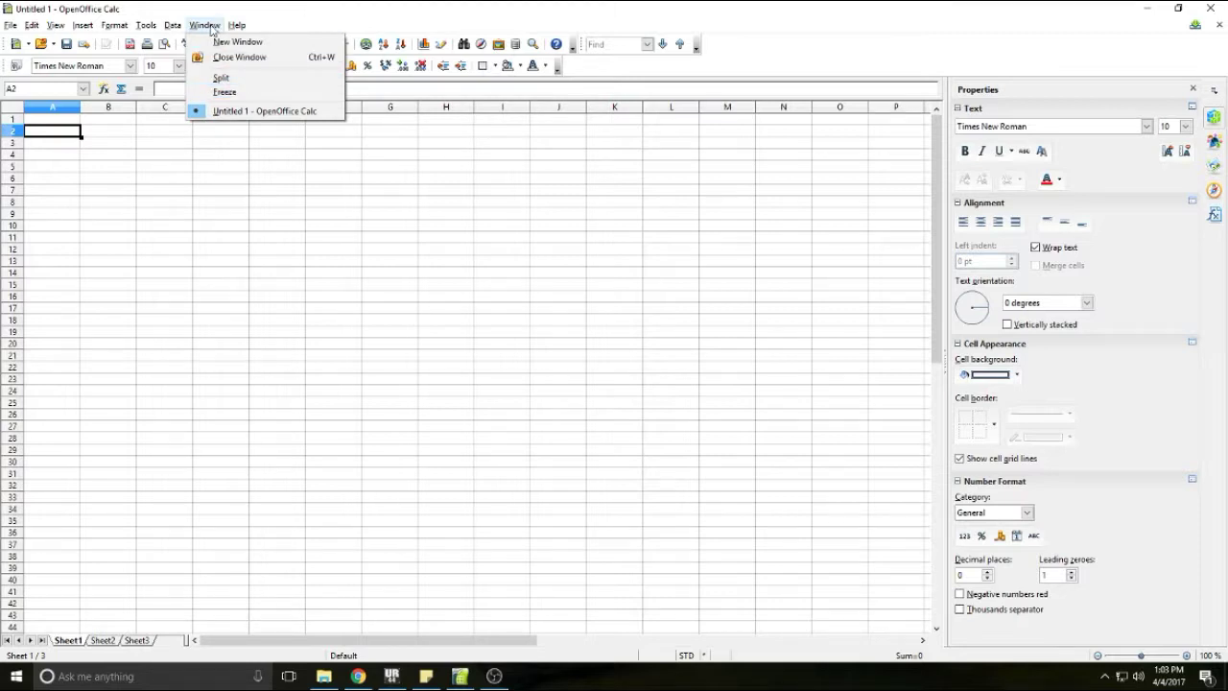
pyautogui.click(168, 13)
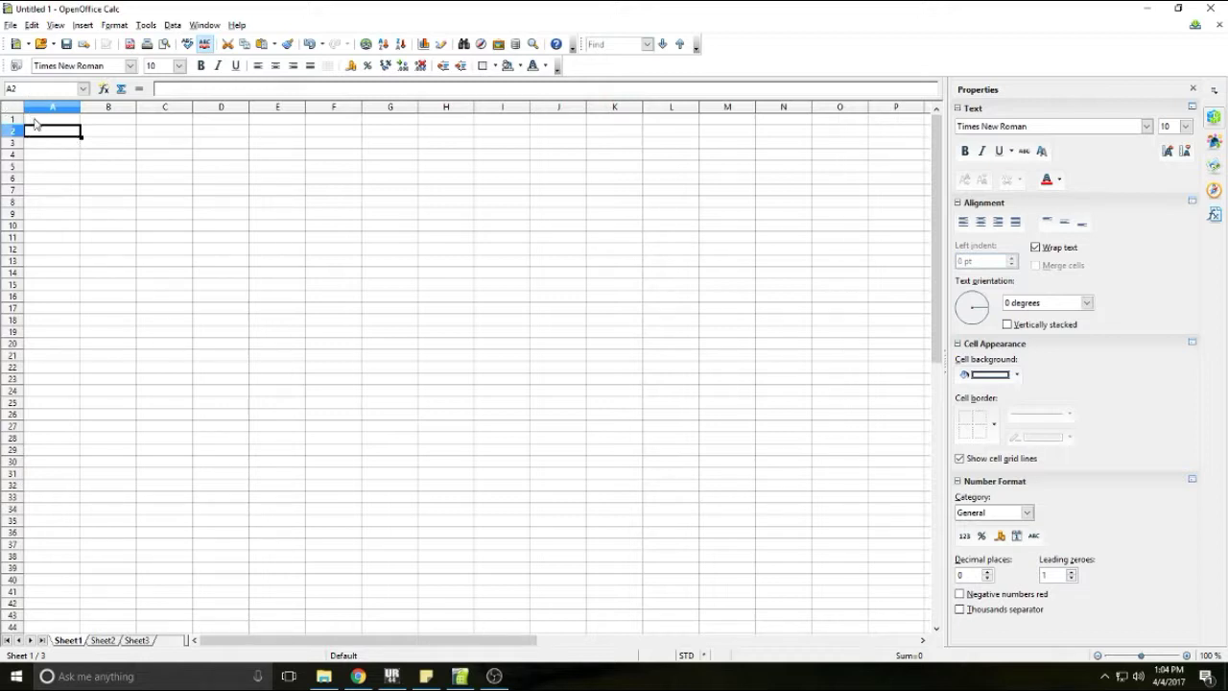
# Practice selecting cell A3, range A2:A5, cell B4 and range A3:A6
pyautogui.click(41, 142)
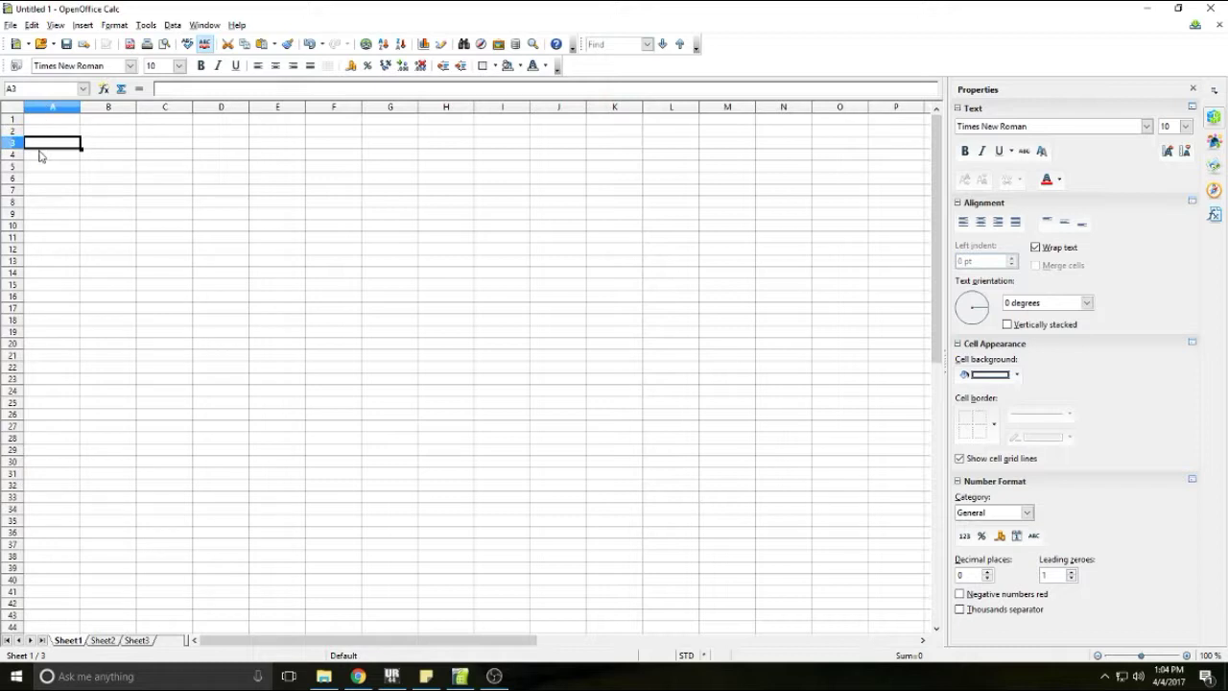
pyautogui.moveTo(46, 132); pyautogui.dragTo(48, 165)
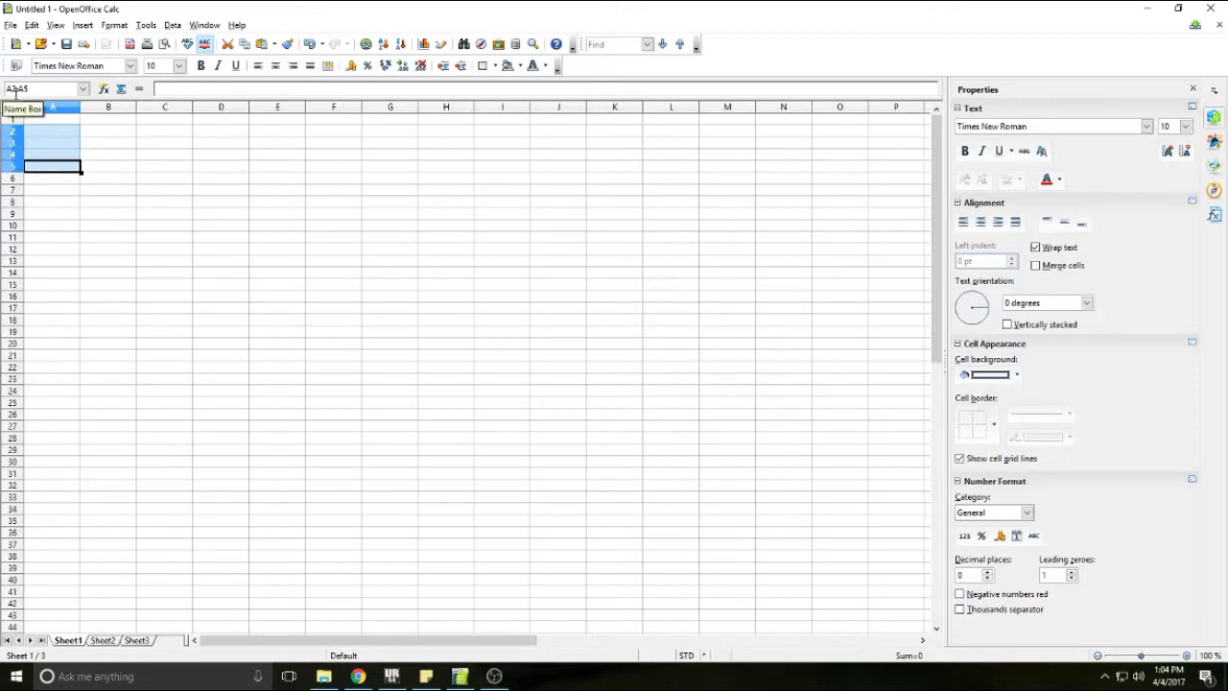
pyautogui.click(89, 155)
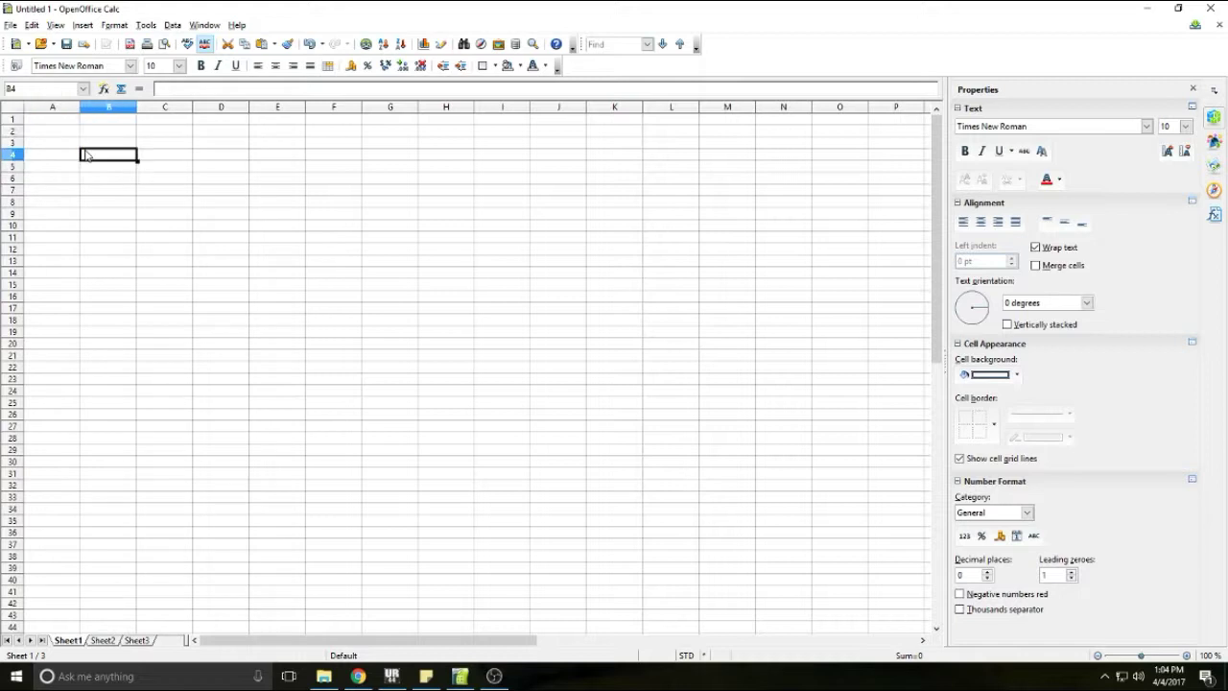
pyautogui.click(85, 90)
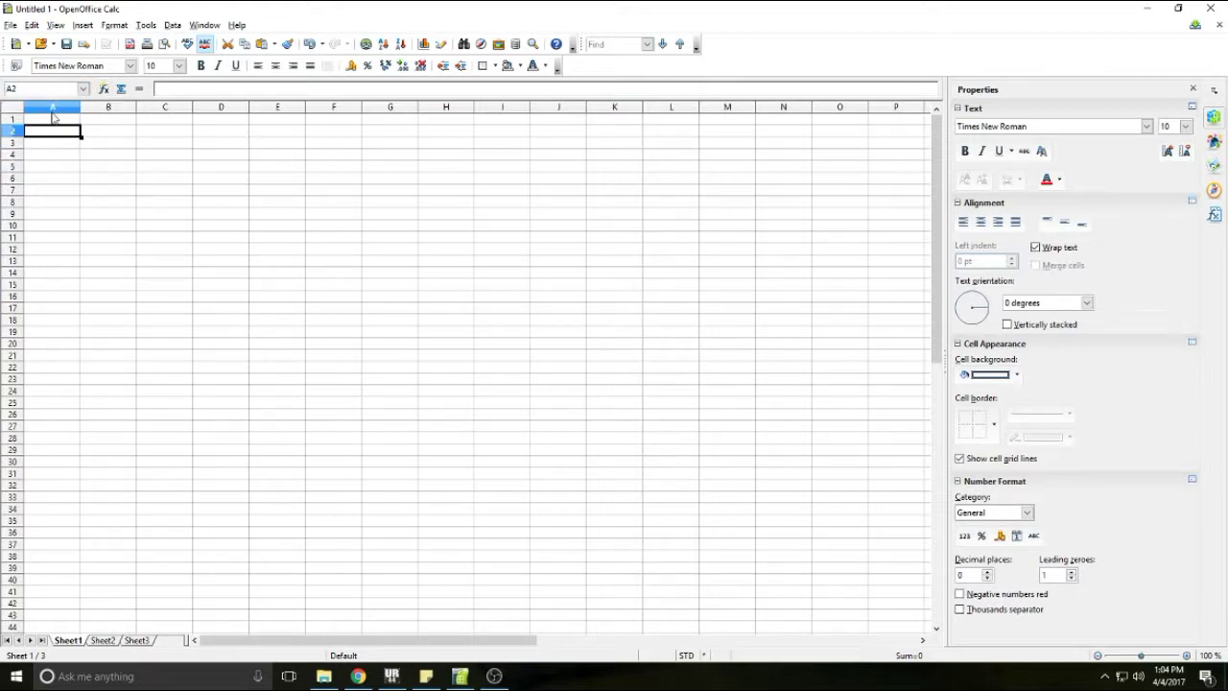
pyautogui.moveTo(55, 143); pyautogui.dragTo(51, 183)
# Check the empty range-name list in the Name Box, then return to cell A1
pyautogui.click(83, 89)
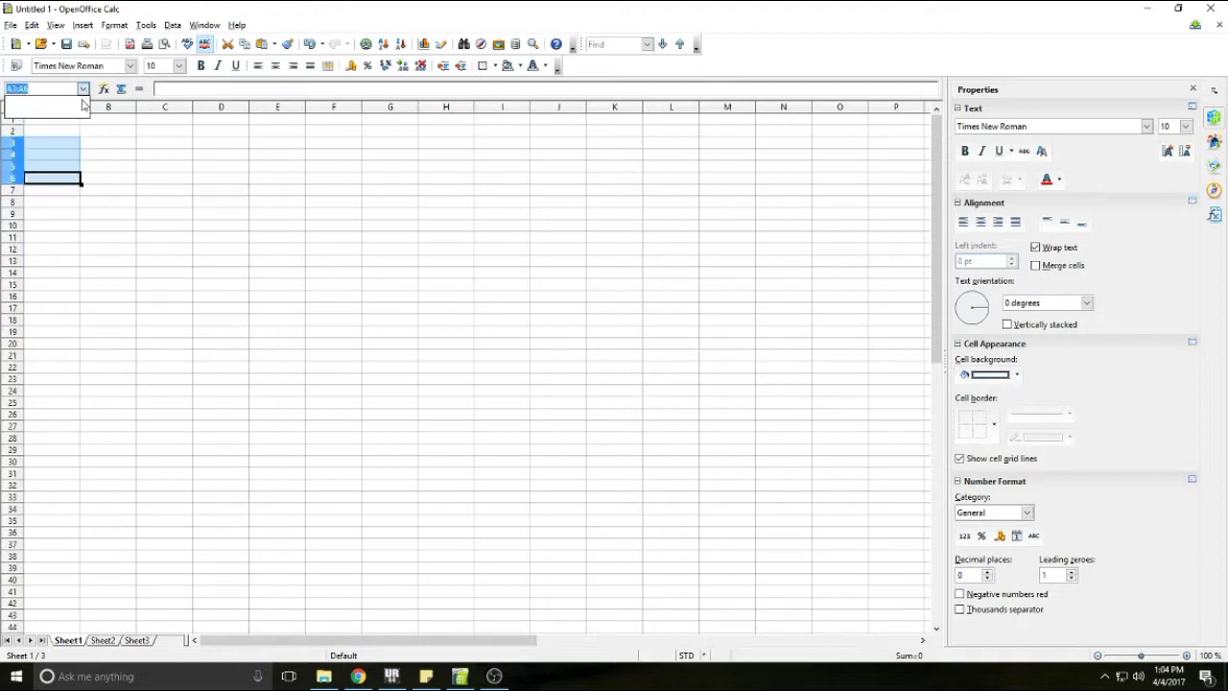
pyautogui.click(83, 104)
pyautogui.click(64, 146)
pyautogui.click(40, 121)
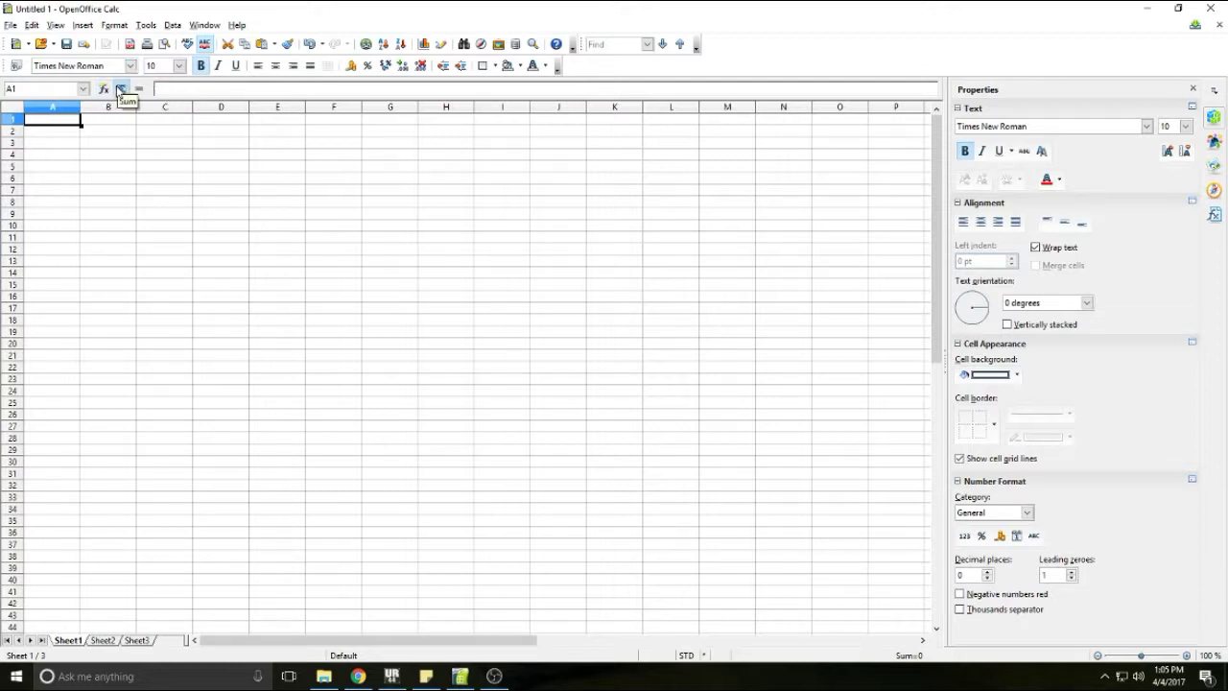
# Enter and leave edit mode in A1, then toggle the sheet's grid lines off and on
pyautogui.click(167, 88)
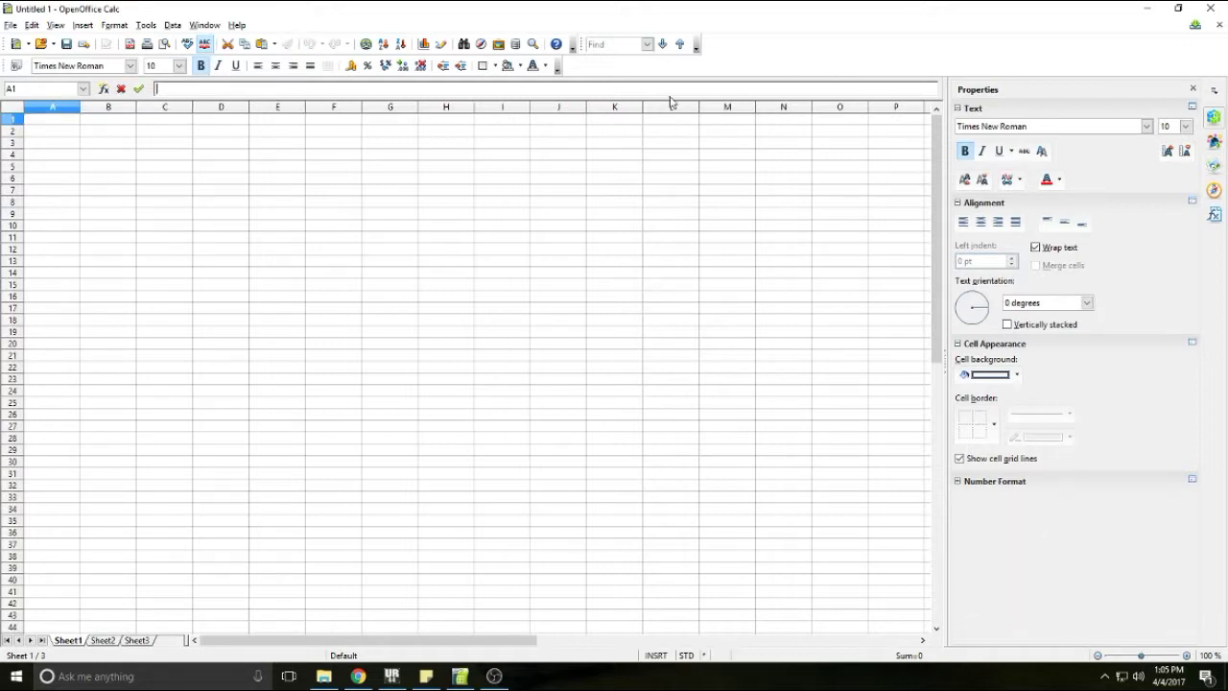
pyautogui.click(633, 121)
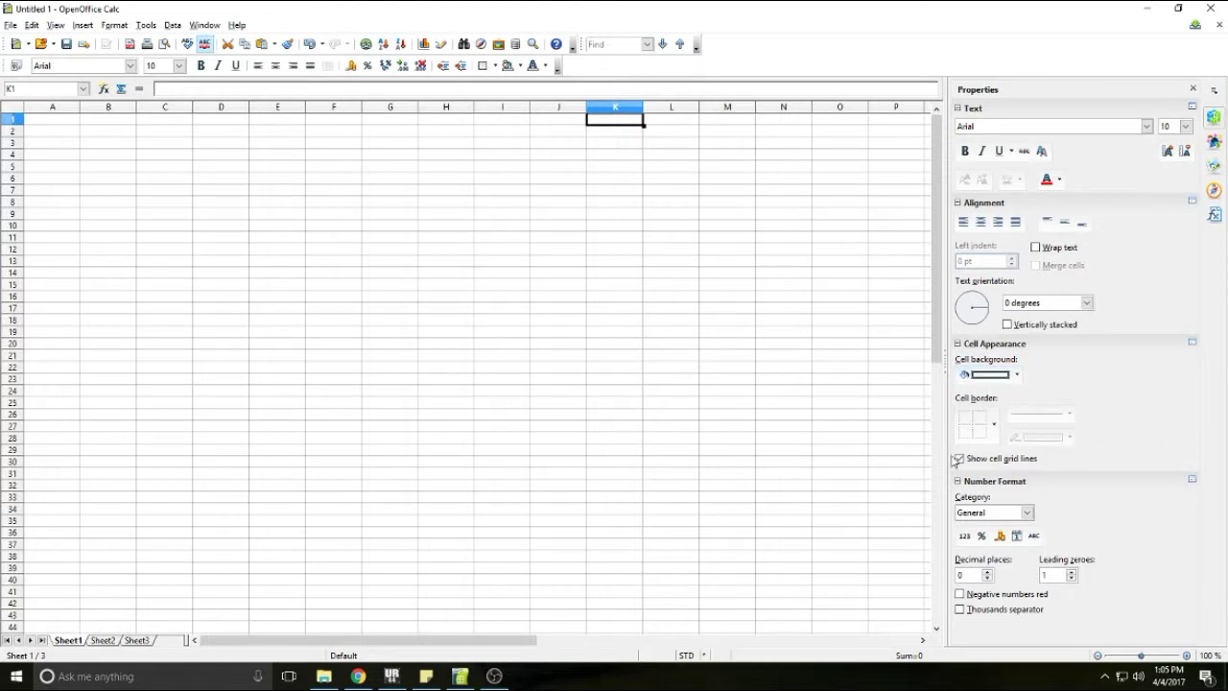
pyautogui.click(959, 459)
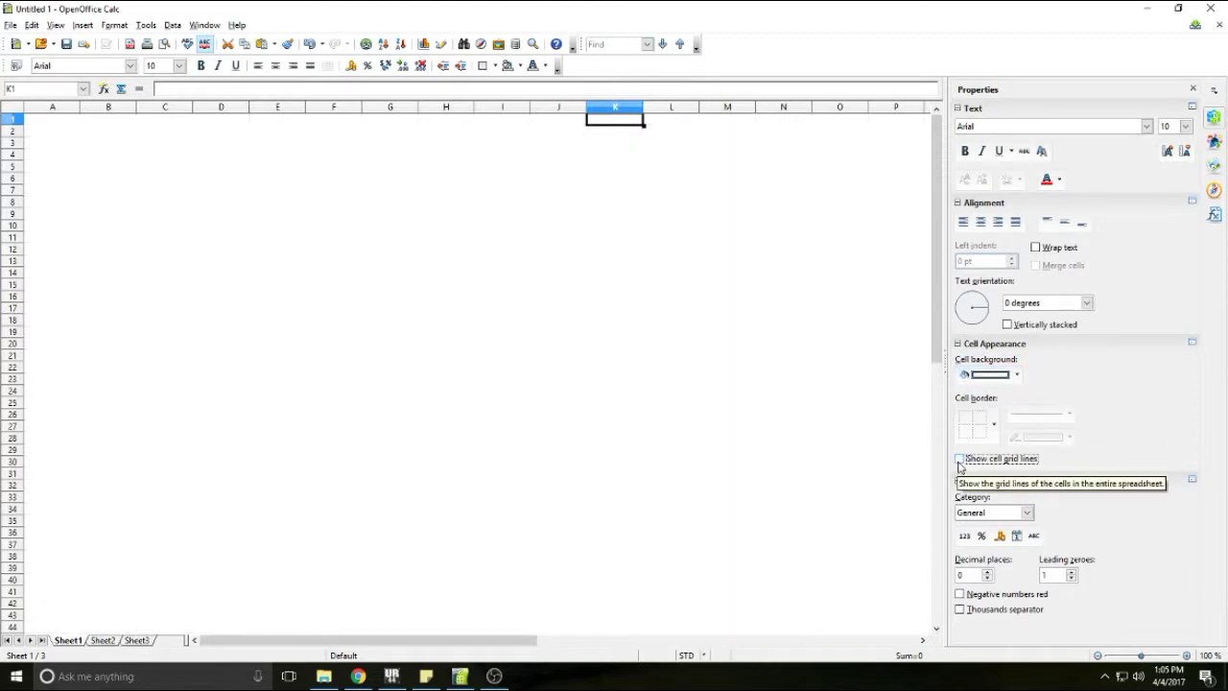
pyautogui.click(960, 460)
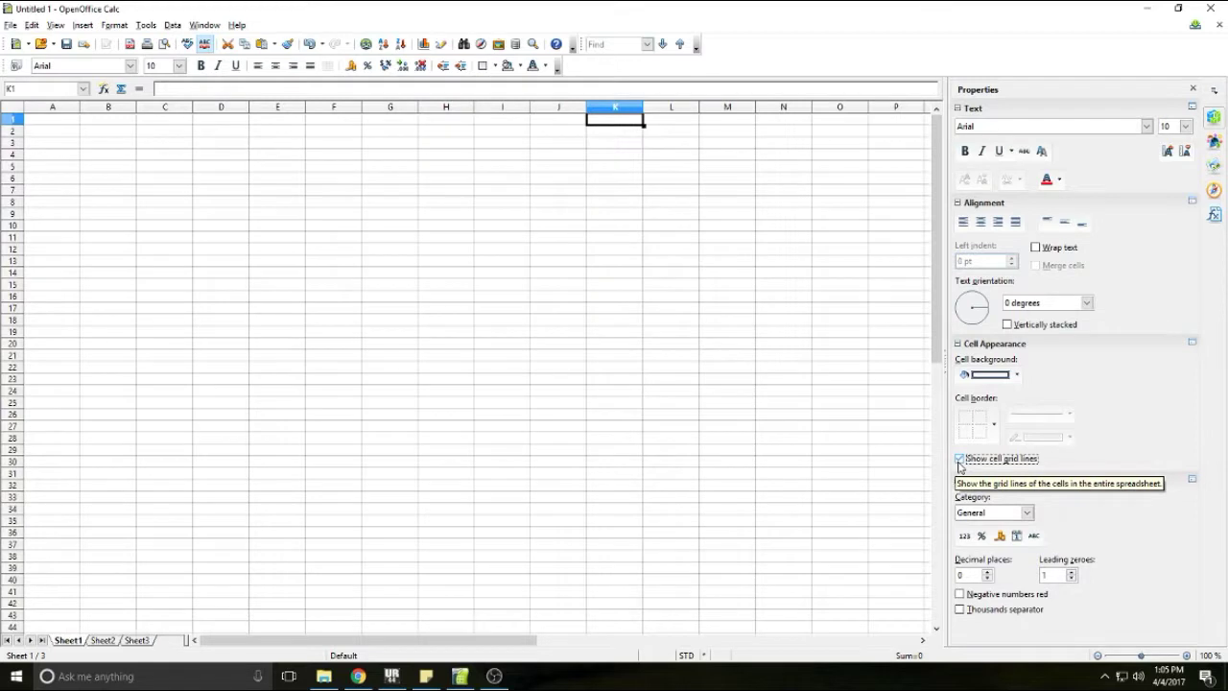
# Select whole columns A through D, then row 1
pyautogui.click(38, 118)
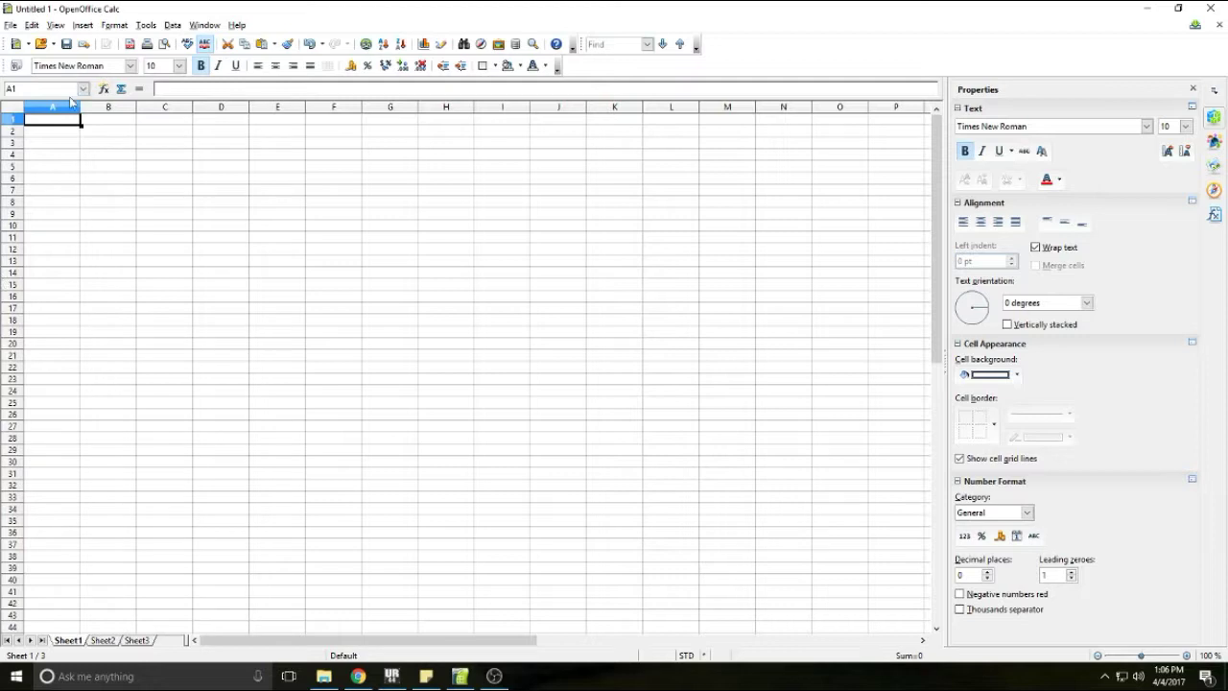
pyautogui.click(51, 112)
pyautogui.click(113, 108)
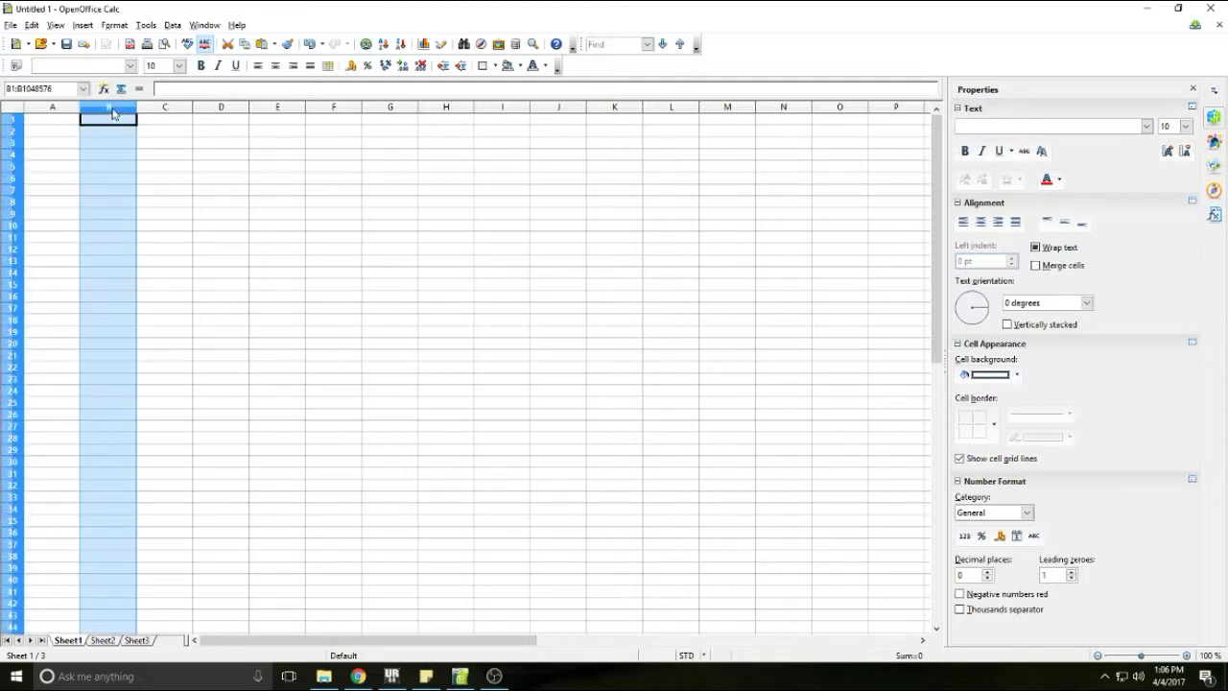
pyautogui.click(188, 109)
pyautogui.click(241, 110)
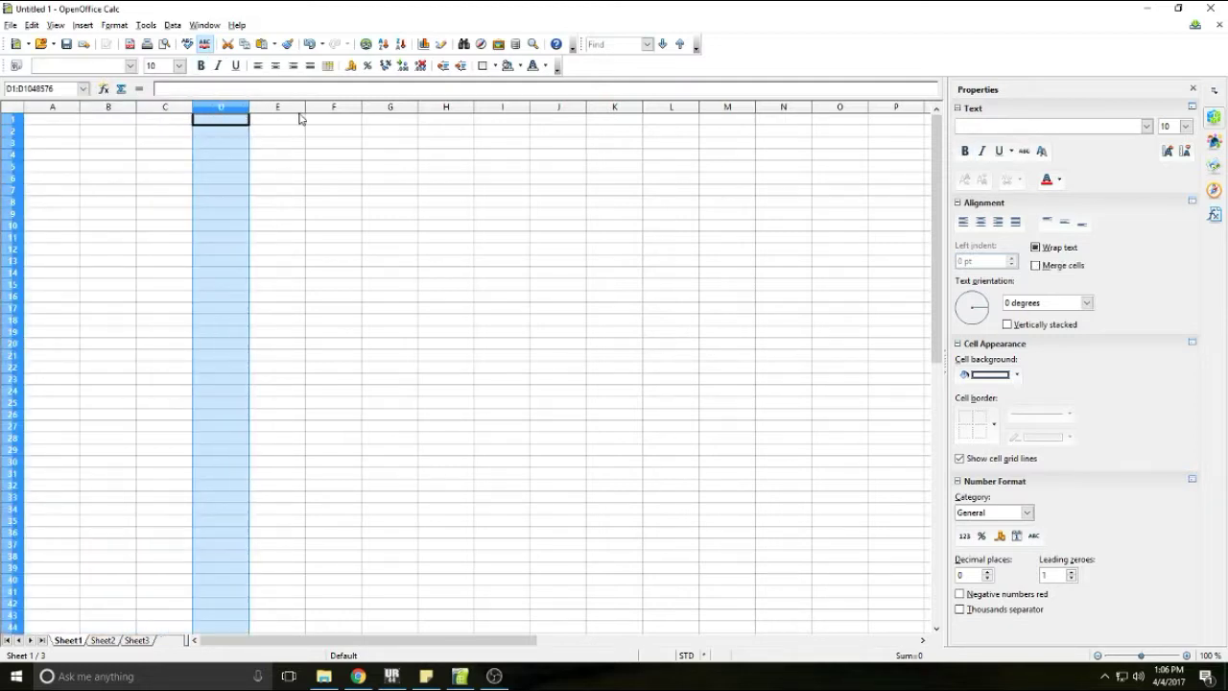
pyautogui.click(10, 119)
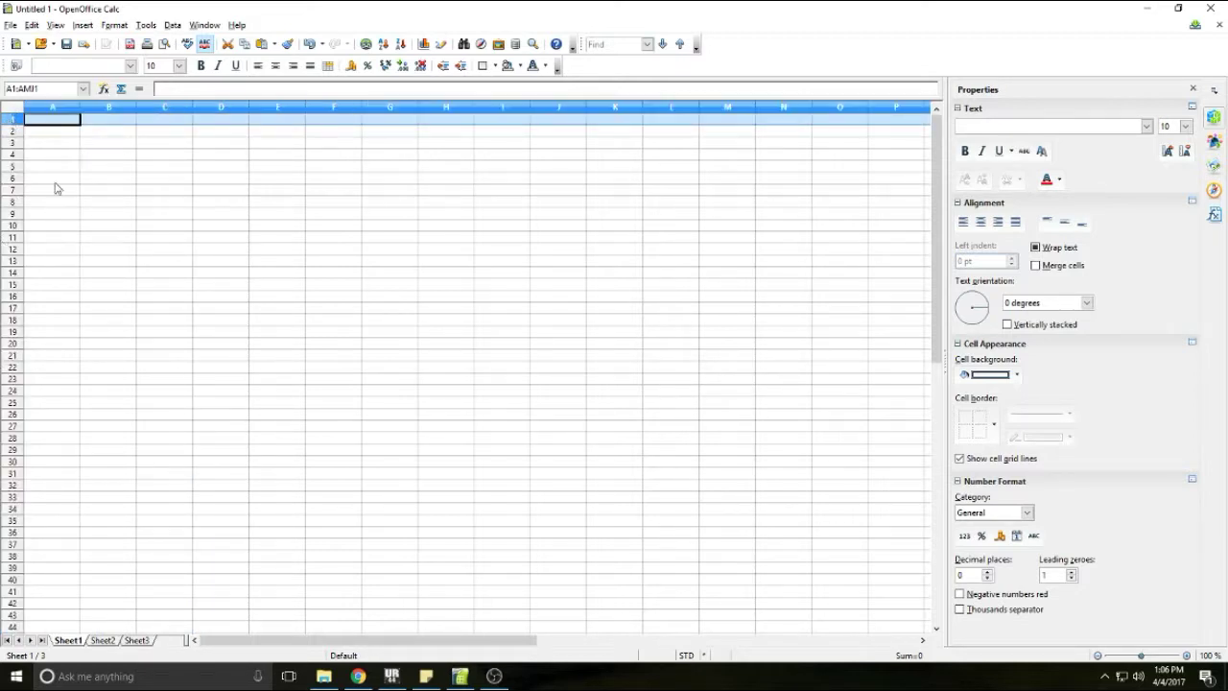
# Select the entire sheet with Ctrl+A, then clear the selection and move to A3
pyautogui.click(52, 120)
pyautogui.hotkey('ctrl', 'b')
pyautogui.hotkey('ctrl', 'a')
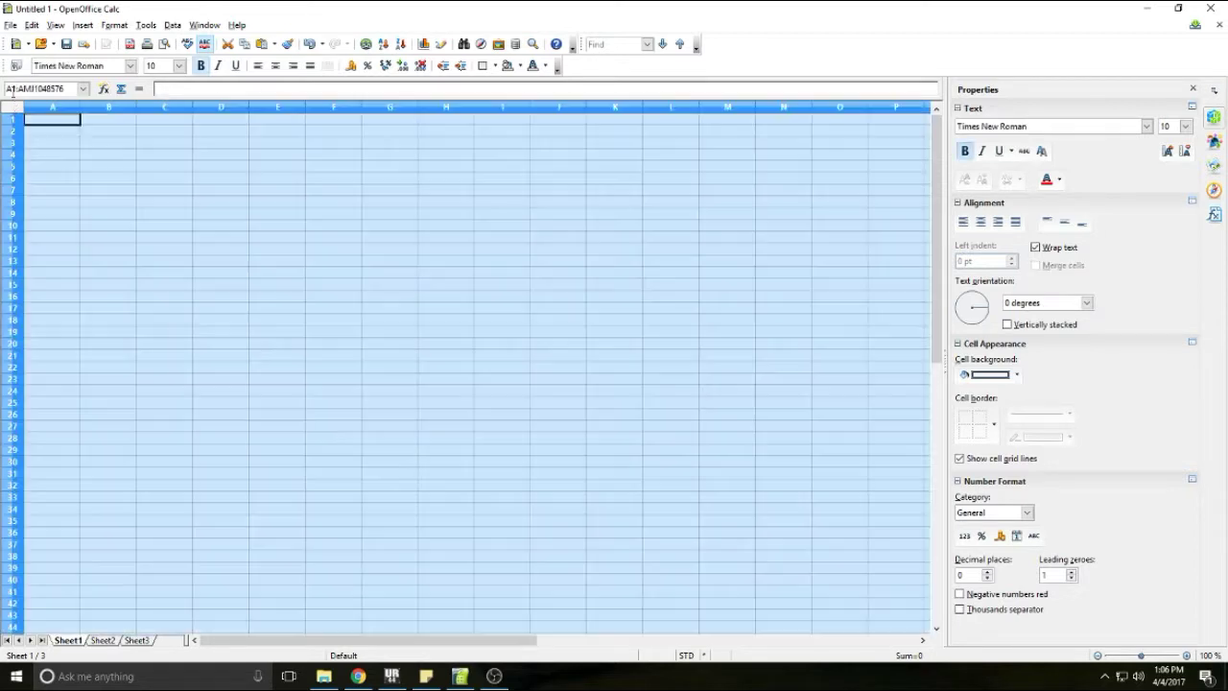
pyautogui.click(44, 121)
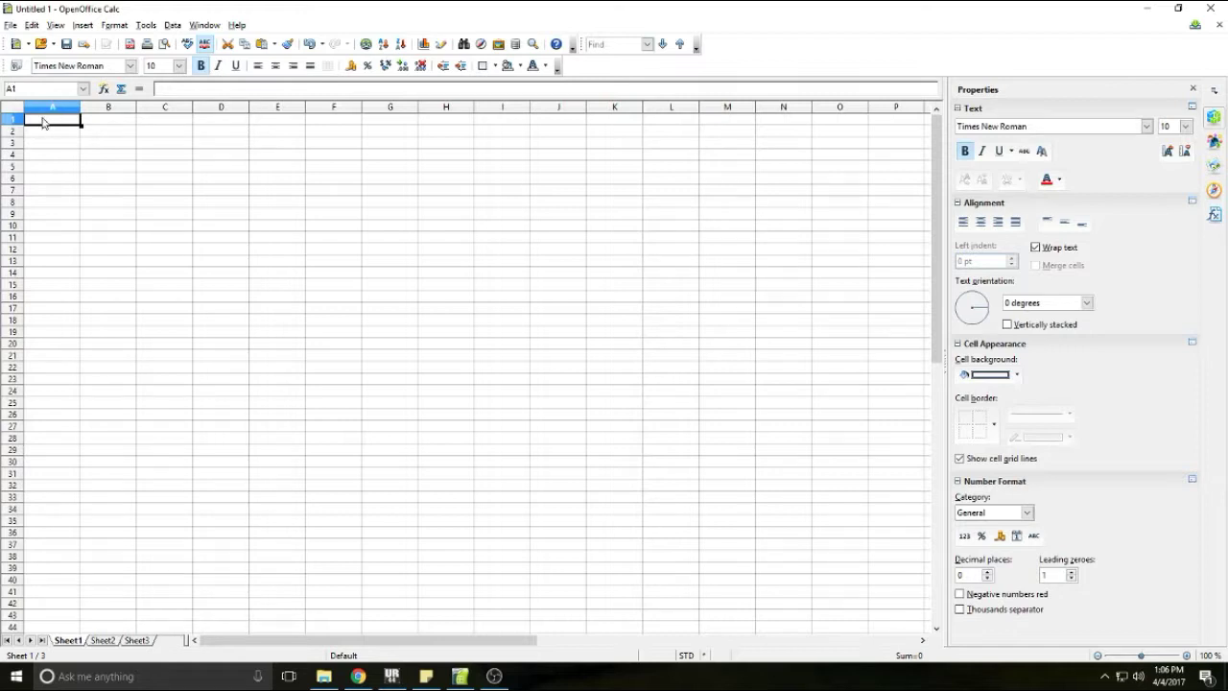
pyautogui.click(60, 144)
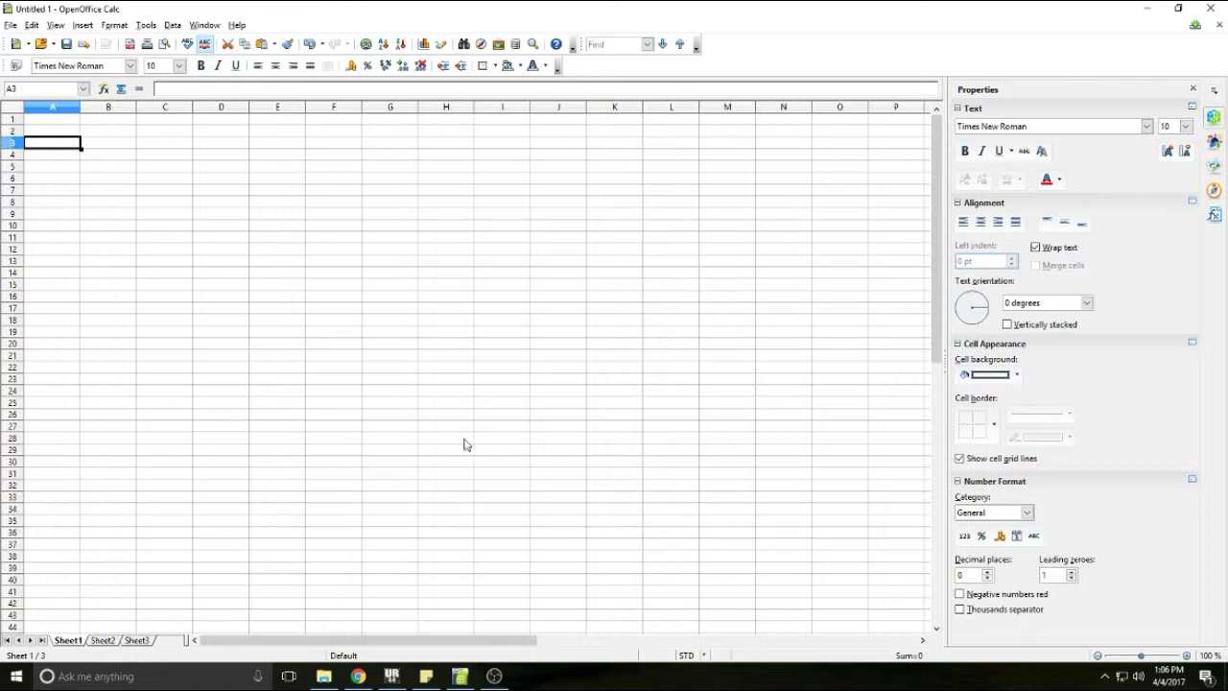
# Switch among Sheet1, Sheet2 and Sheet3, then cancel renaming Sheet1
pyautogui.click(101, 640)
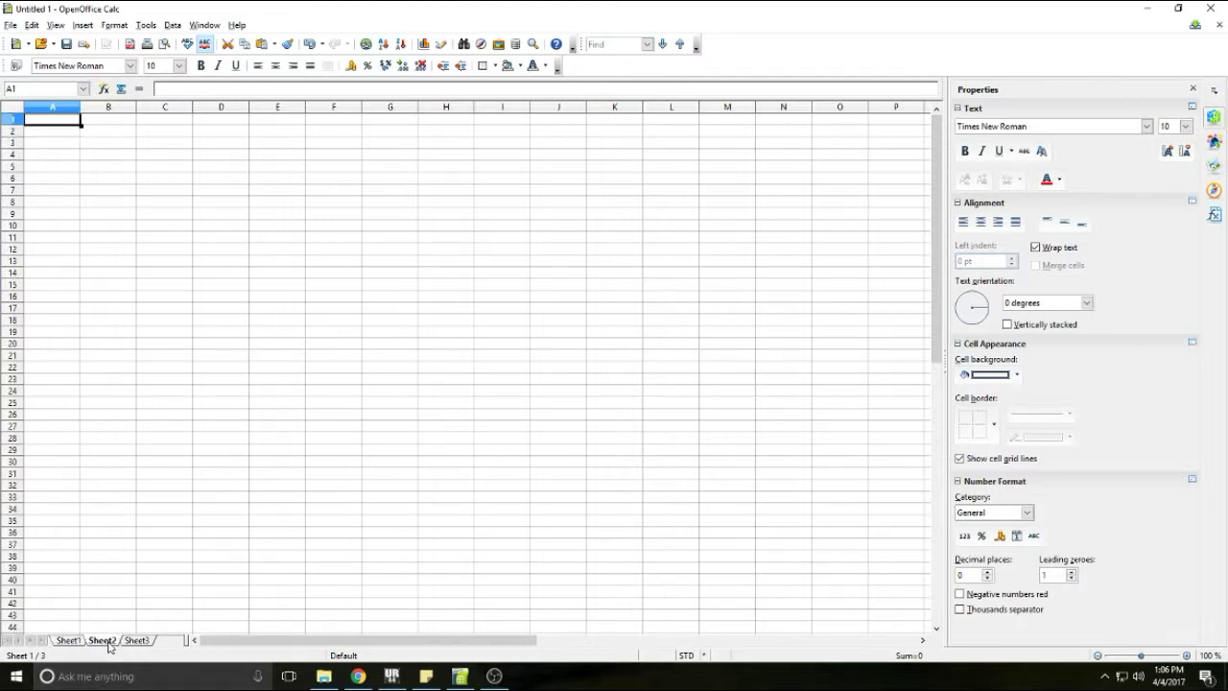
pyautogui.click(141, 635)
pyautogui.click(132, 644)
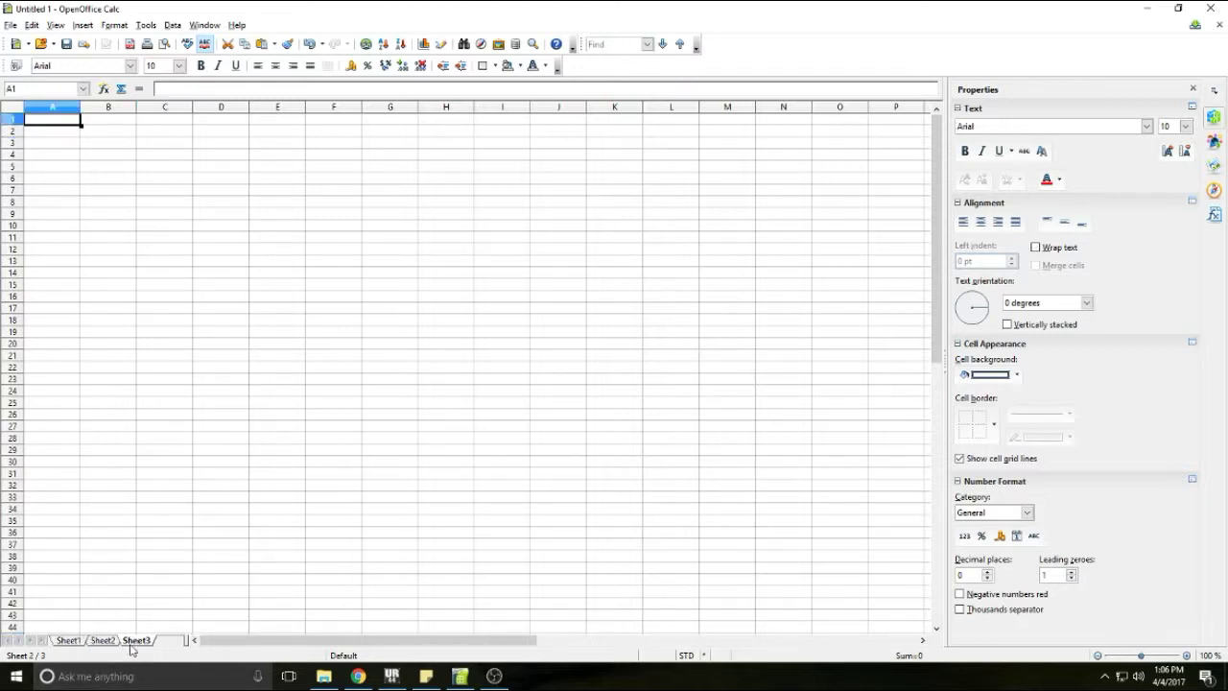
pyautogui.click(50, 643)
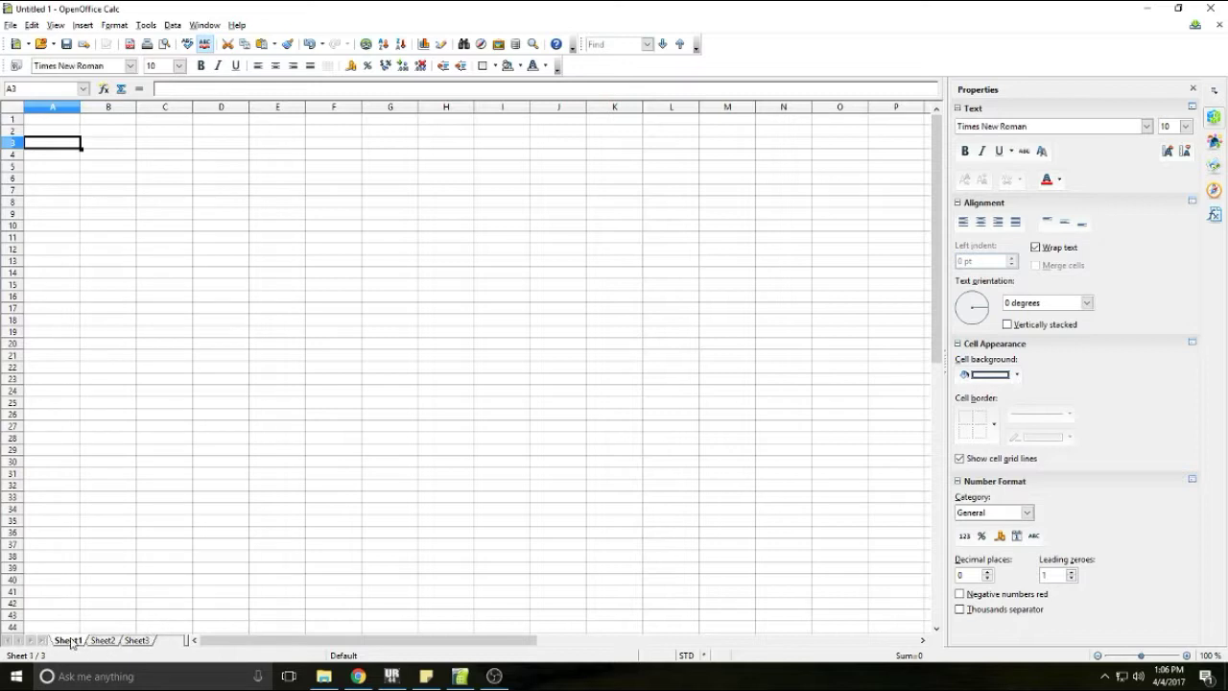
pyautogui.click(100, 645)
pyautogui.doubleClick(71, 644)
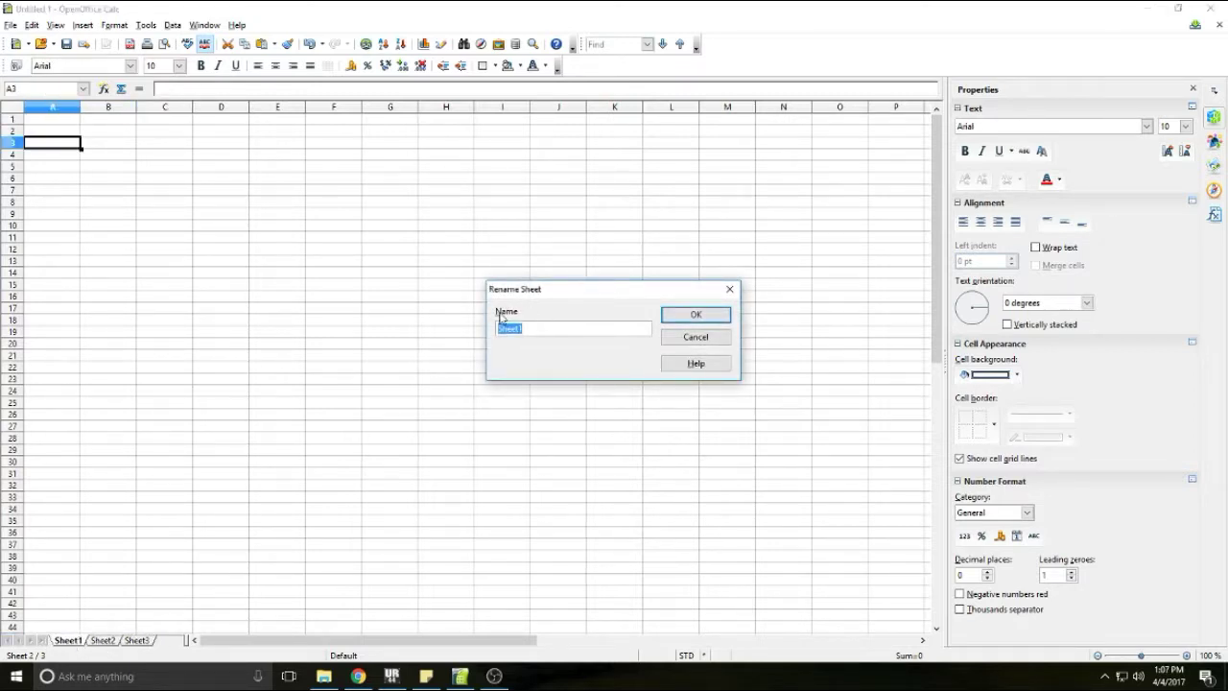
pyautogui.click(713, 343)
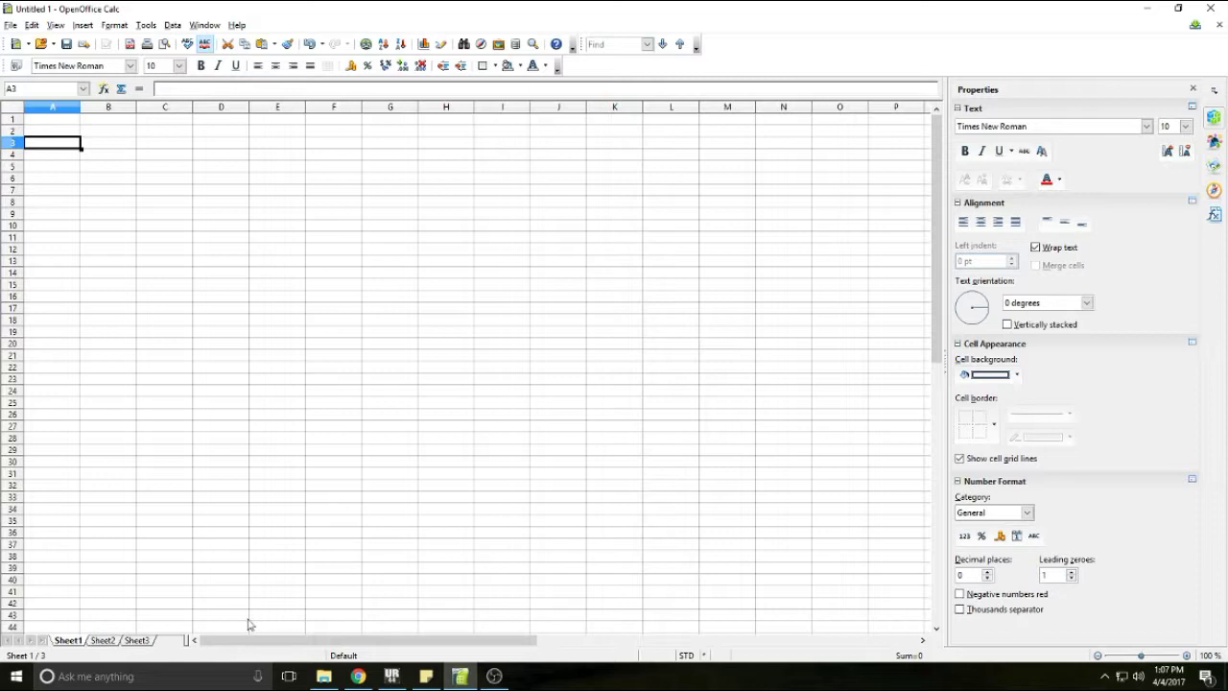
pyautogui.moveTo(235, 638); pyautogui.dragTo(323, 547)
pyautogui.moveTo(935, 253); pyautogui.dragTo(883, 220)
# Show the Styles and Formatting panel in the sidebar
pyautogui.click(1214, 91)
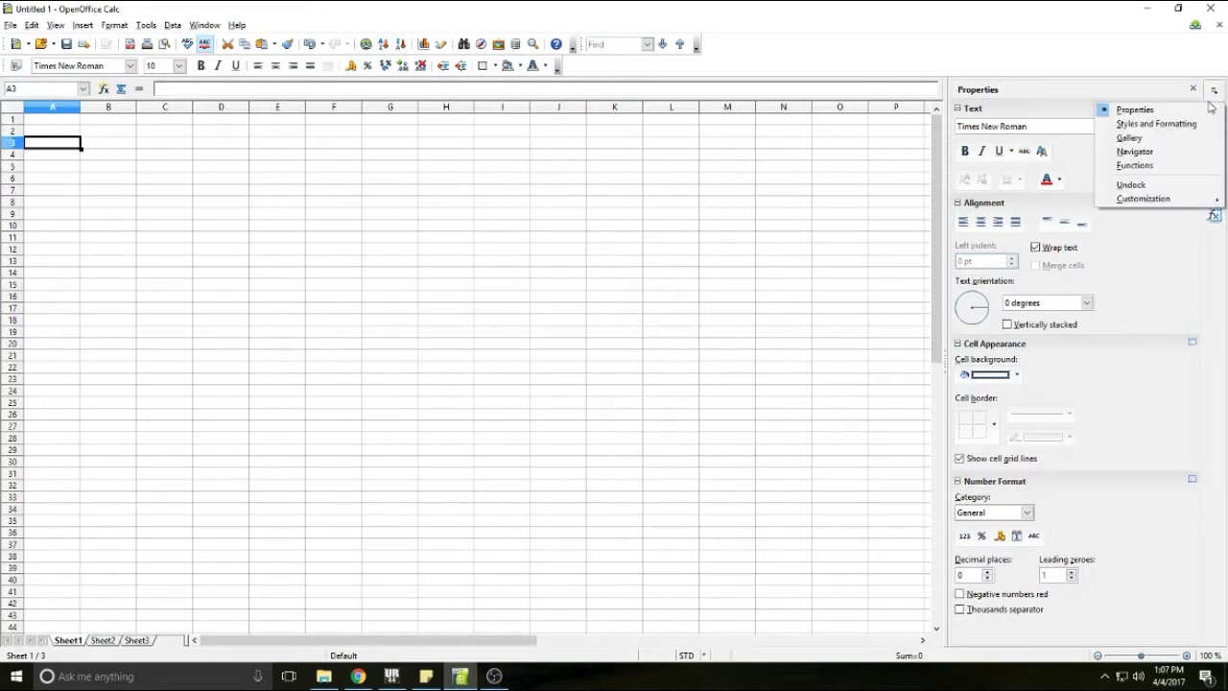
pyautogui.click(1049, 103)
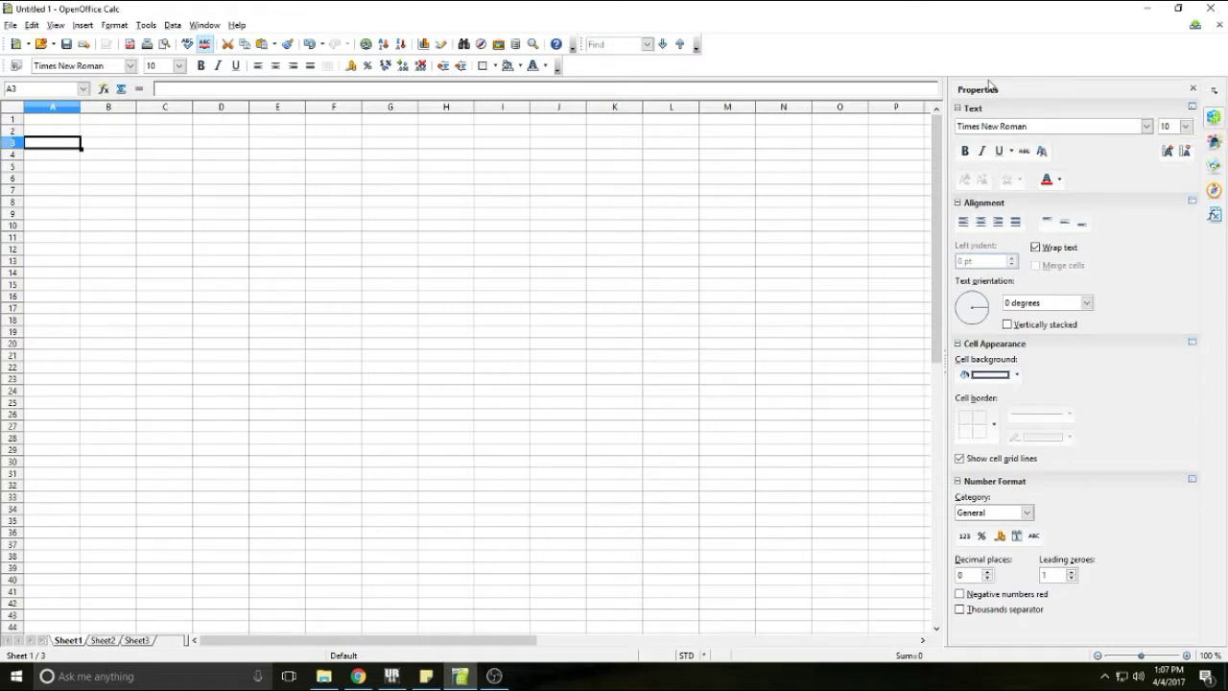
pyautogui.click(1214, 144)
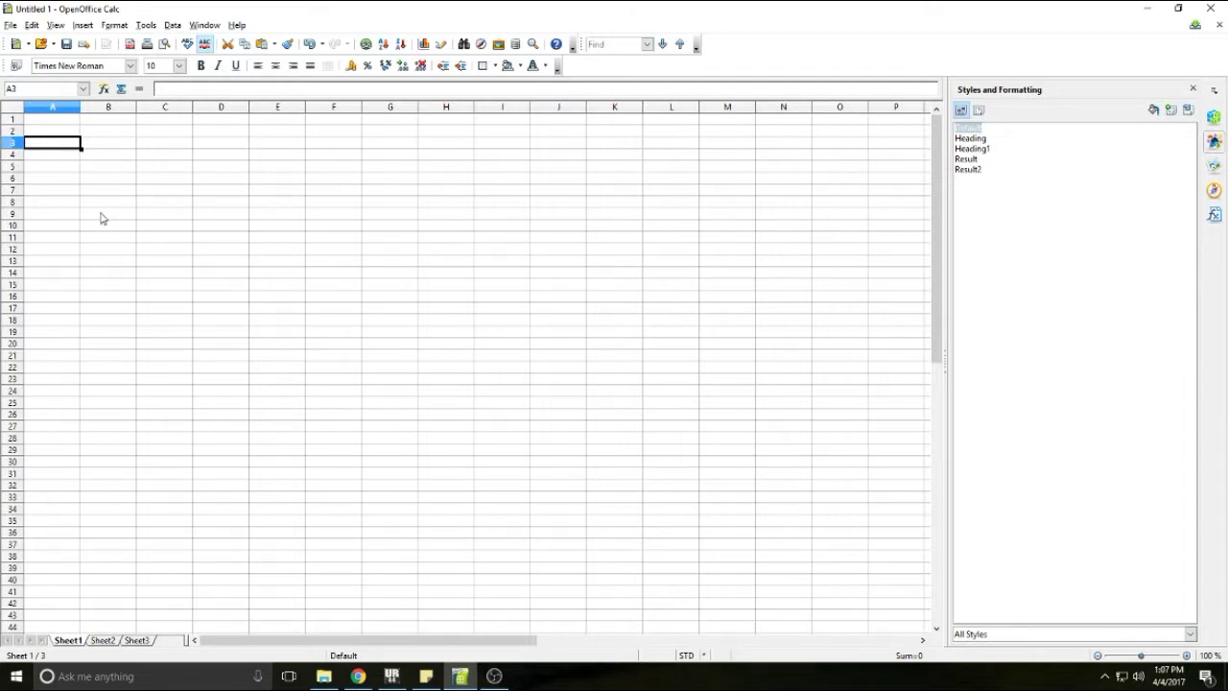
# Apply the Yamaha EBM10 Bold font to cell C6, cancelling the new style dialog
pyautogui.click(181, 181)
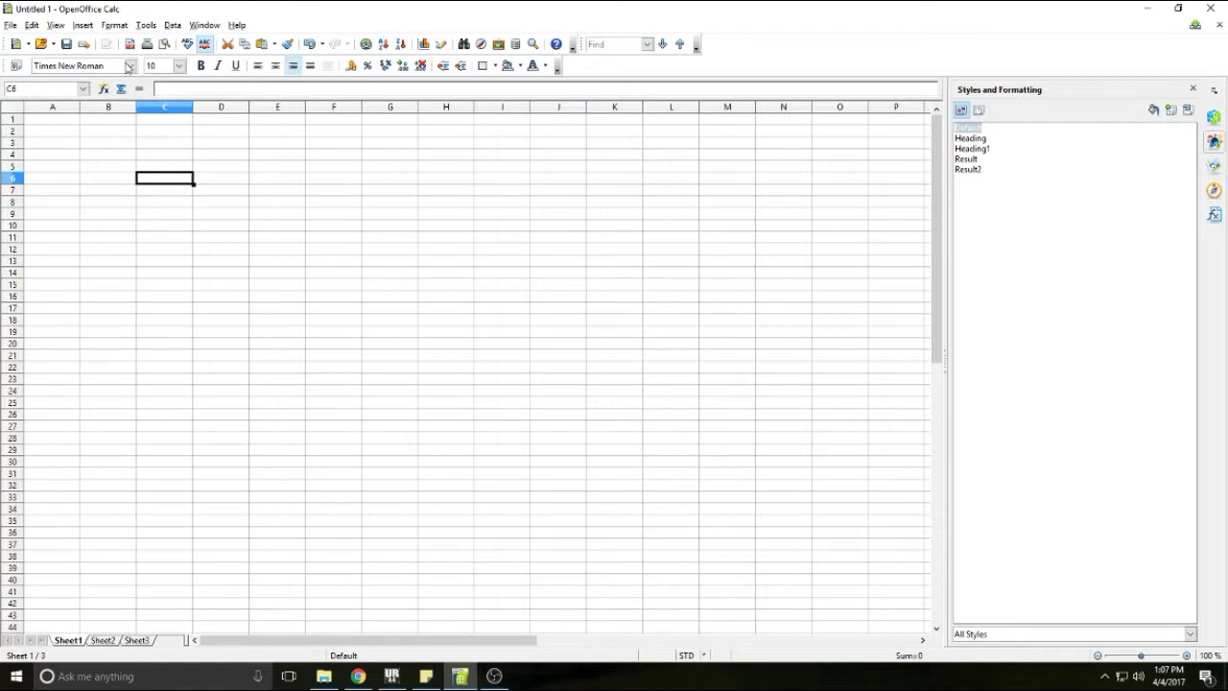
pyautogui.click(131, 68)
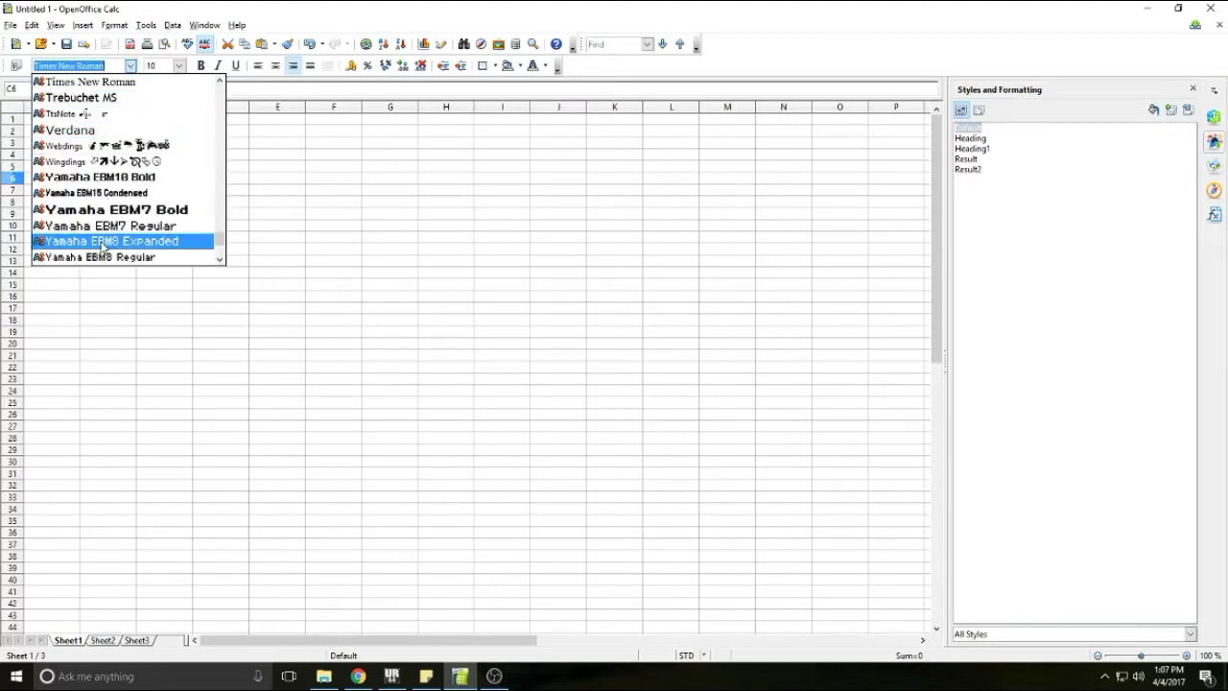
pyautogui.click(93, 179)
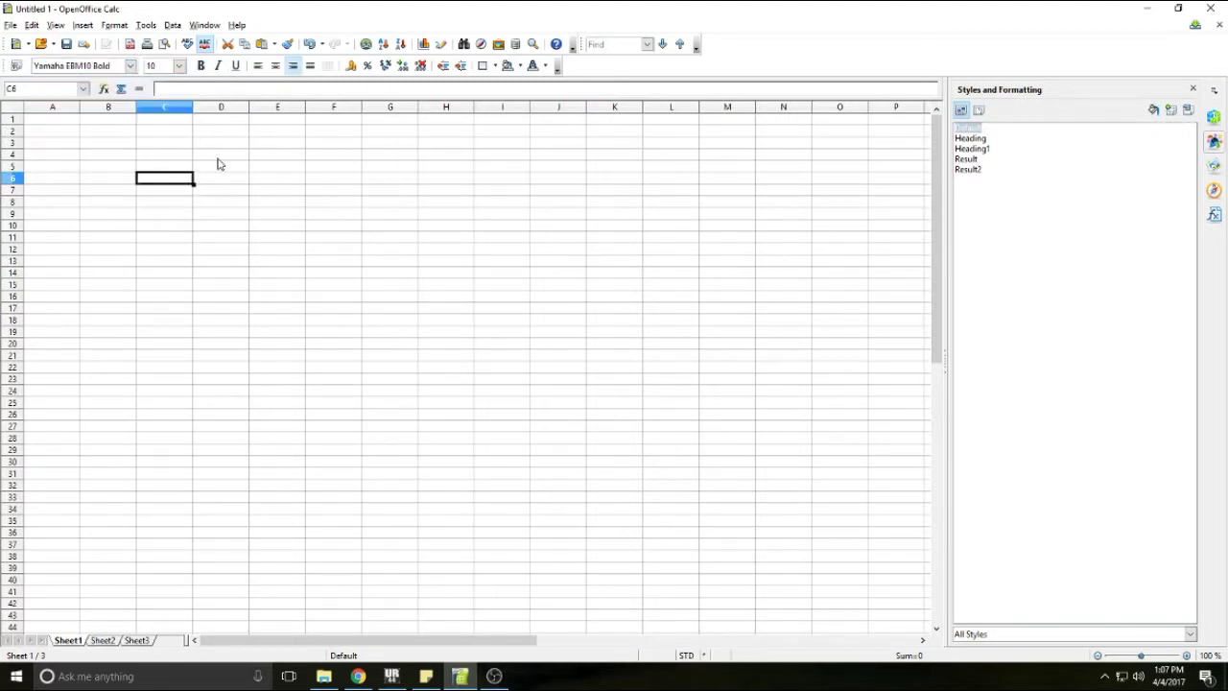
pyautogui.click(1172, 113)
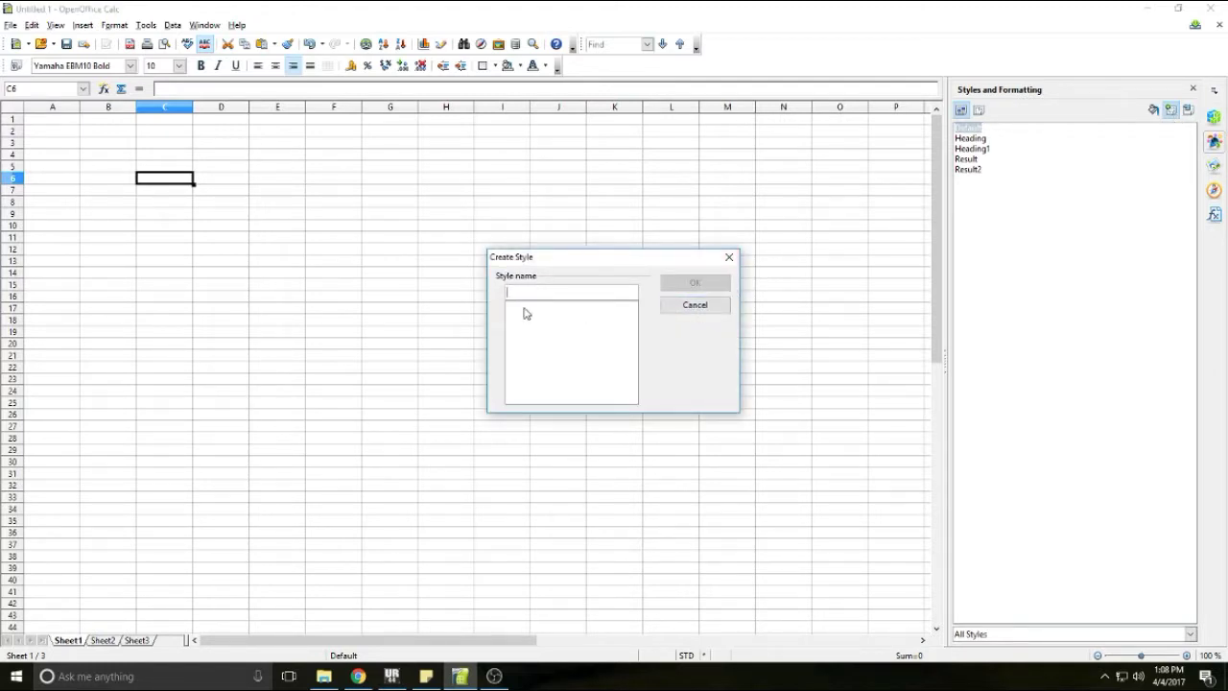
pyautogui.click(730, 258)
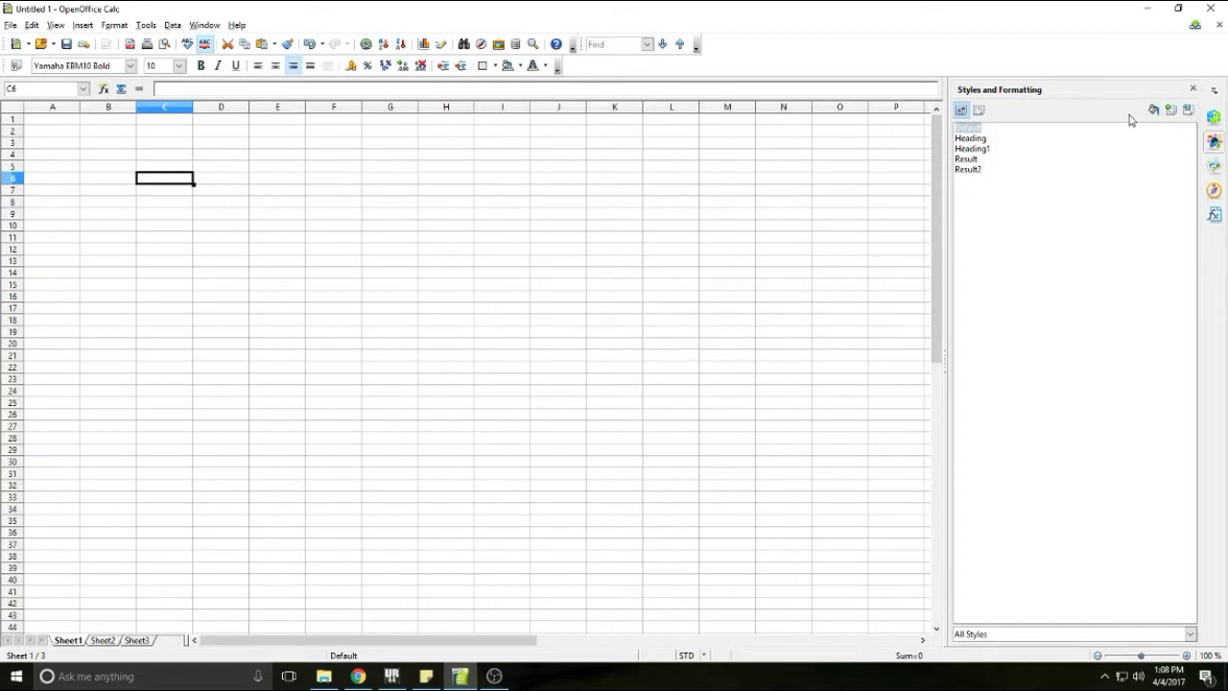
pyautogui.click(1215, 167)
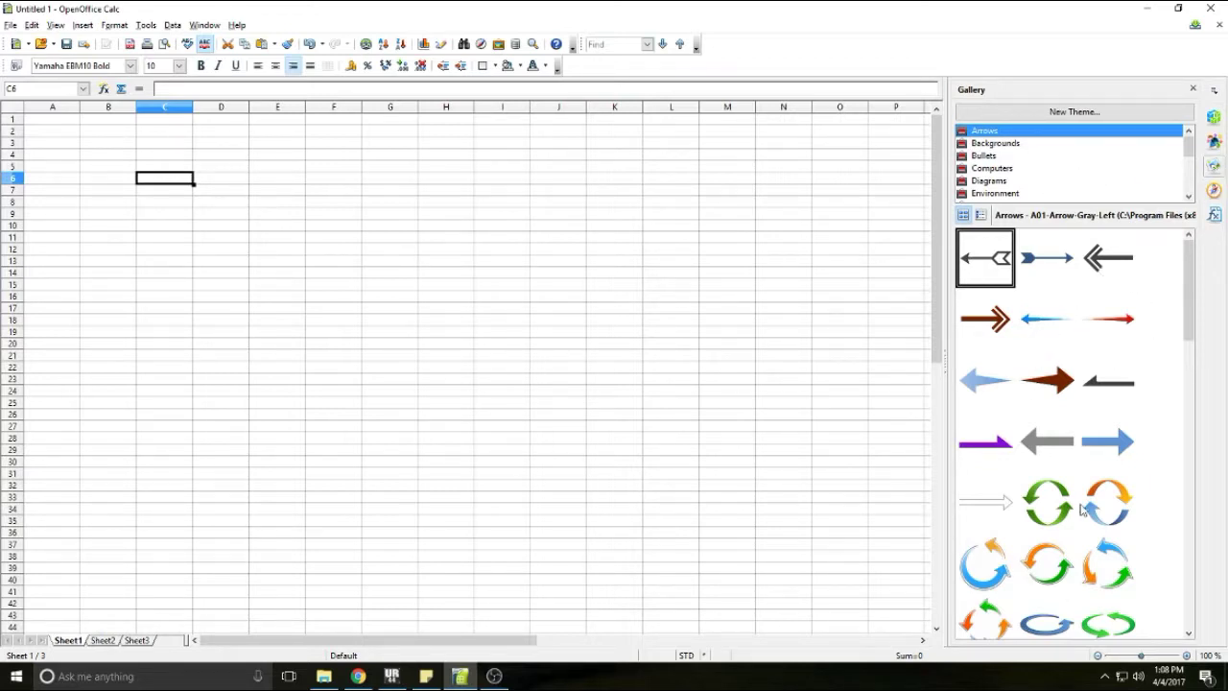
# Drag the A29-CurvedArrow-Green gallery image onto the sheet, then undo the insertion
pyautogui.scroll(-3, 1046, 456)
pyautogui.scroll(3, 1087, 443)
pyautogui.scroll(-3, 1030, 518)
pyautogui.scroll(-3, 1029, 523)
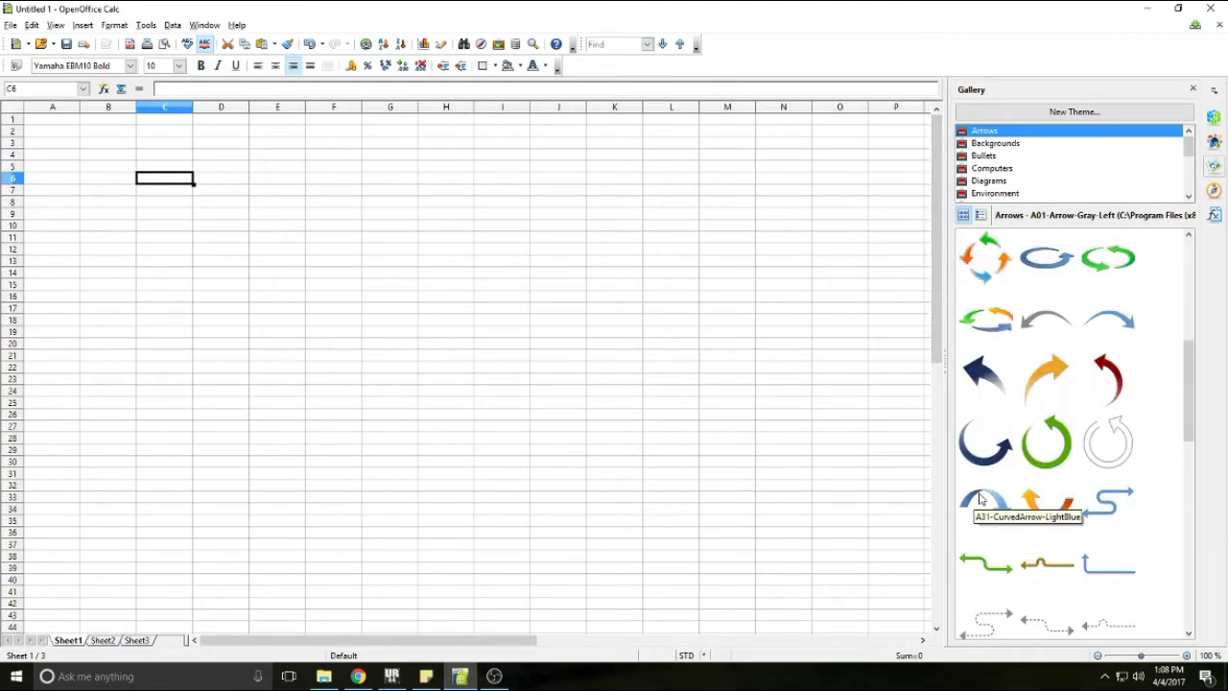
pyautogui.click(1050, 437)
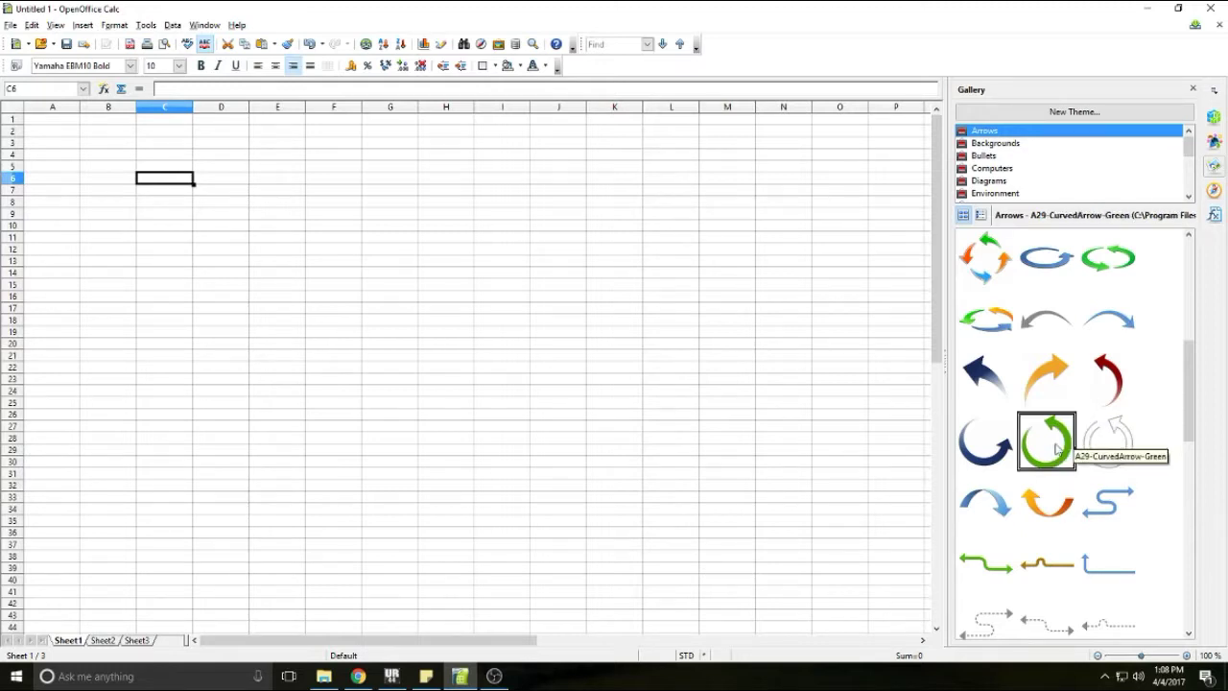
pyautogui.moveTo(1046, 452); pyautogui.dragTo(420, 195)
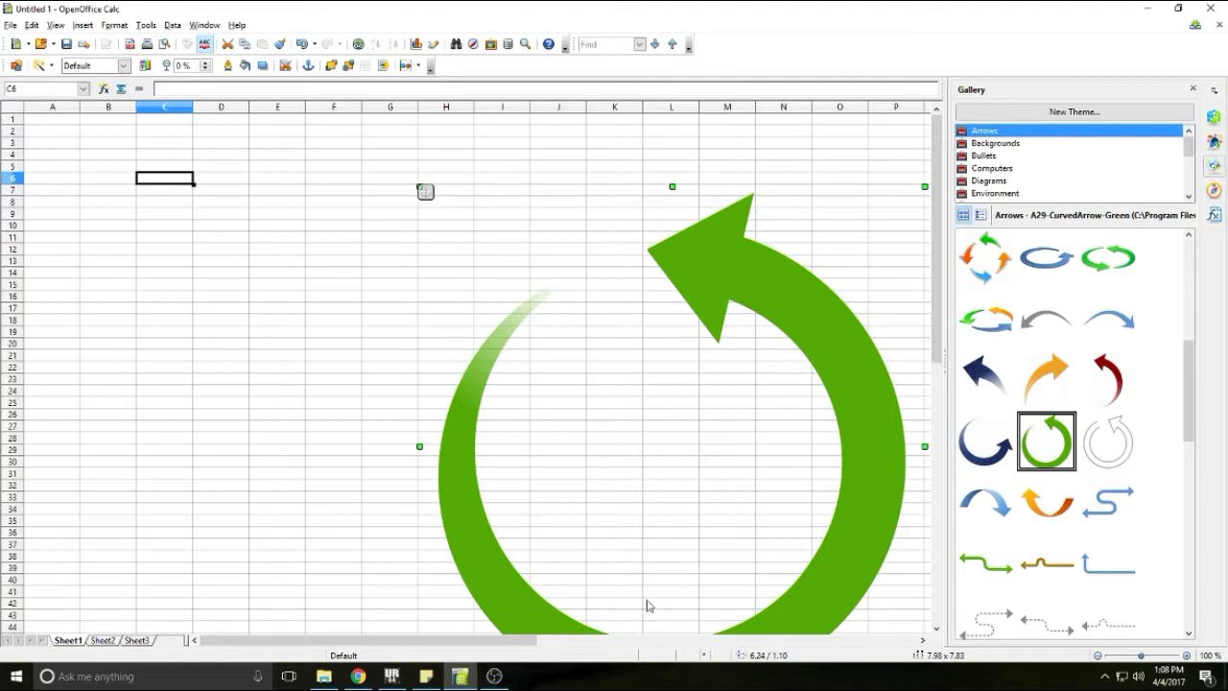
pyautogui.hotkey('ctrl', 'z')
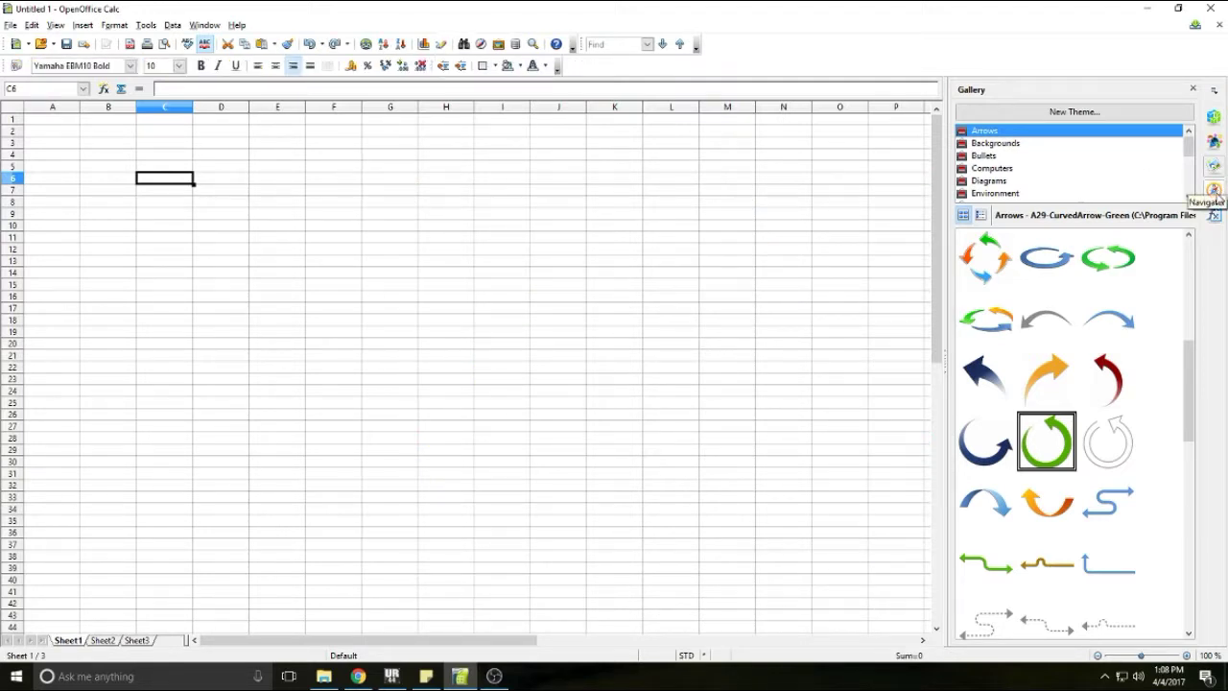
# Expand Sheets in the Navigator panel and jump to Sheet2
pyautogui.click(1220, 194)
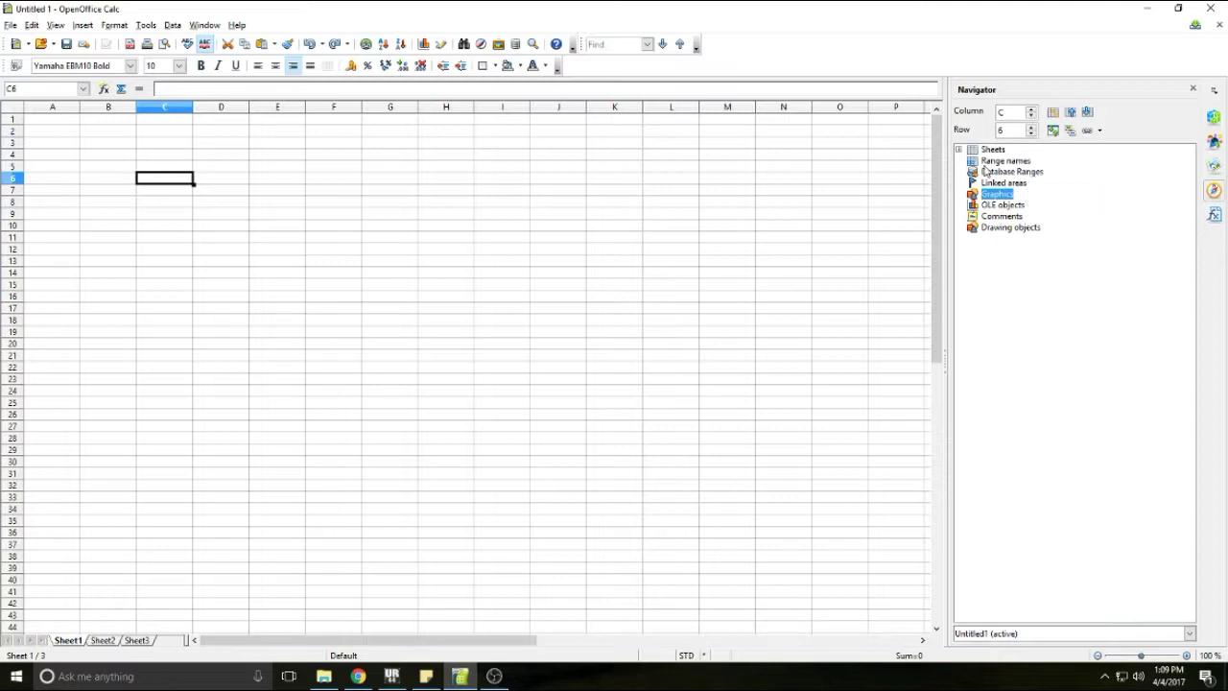
pyautogui.click(958, 149)
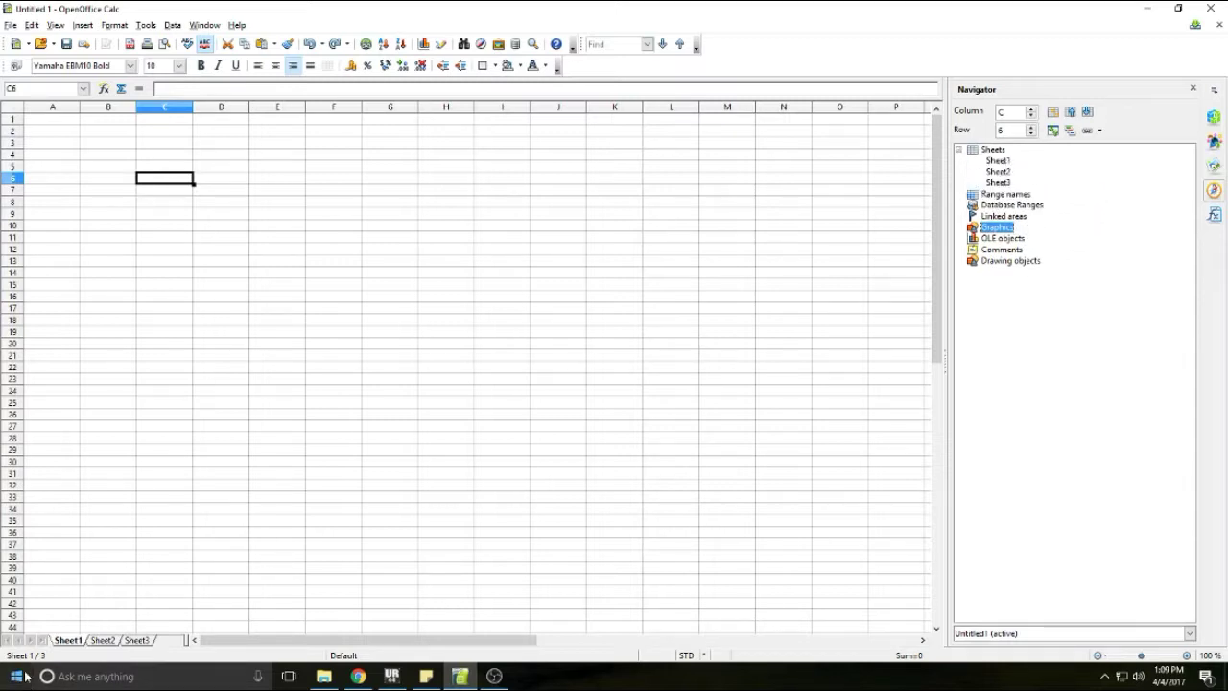
pyautogui.doubleClick(999, 171)
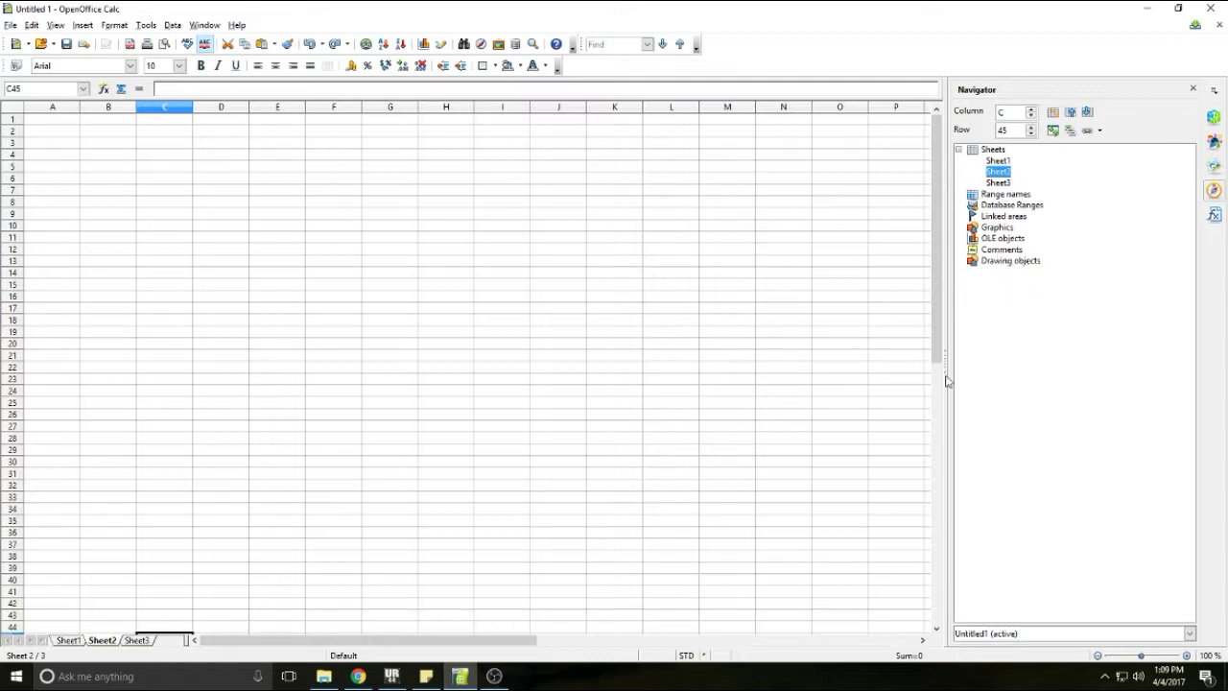
pyautogui.click(1215, 219)
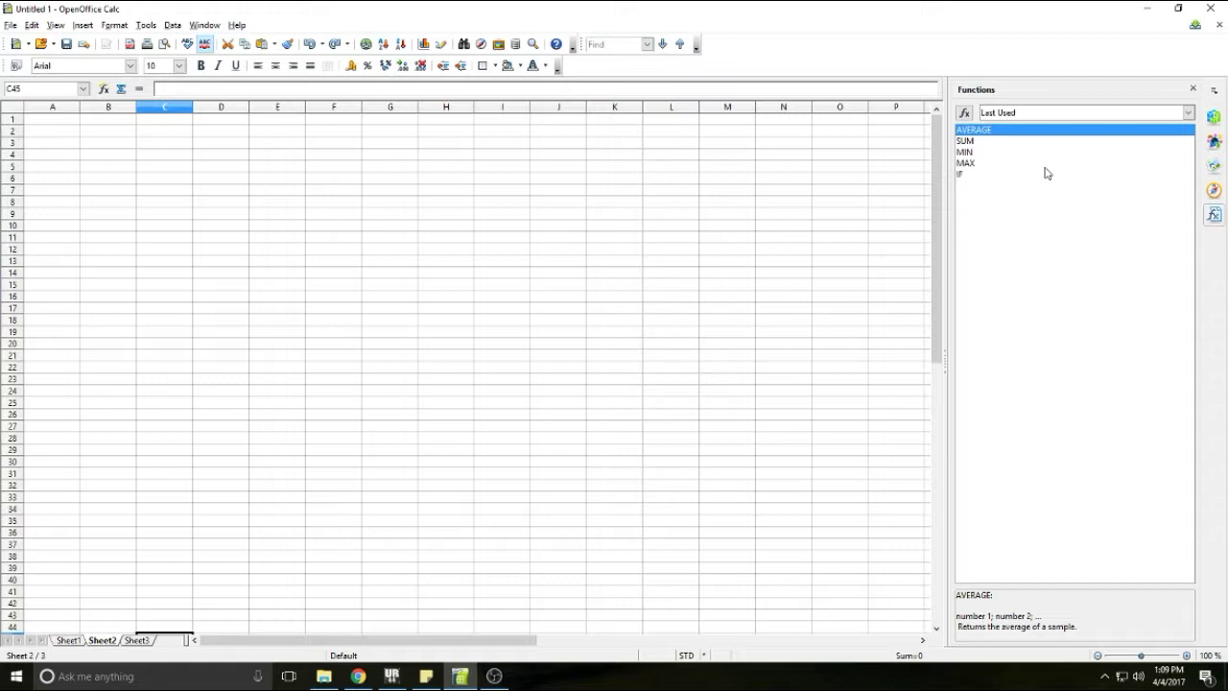
# Insert a nested MAX from the Functions list, previewing SUM, MIN, IF and AVERAGE descriptions
pyautogui.click(965, 163)
pyautogui.click(965, 115)
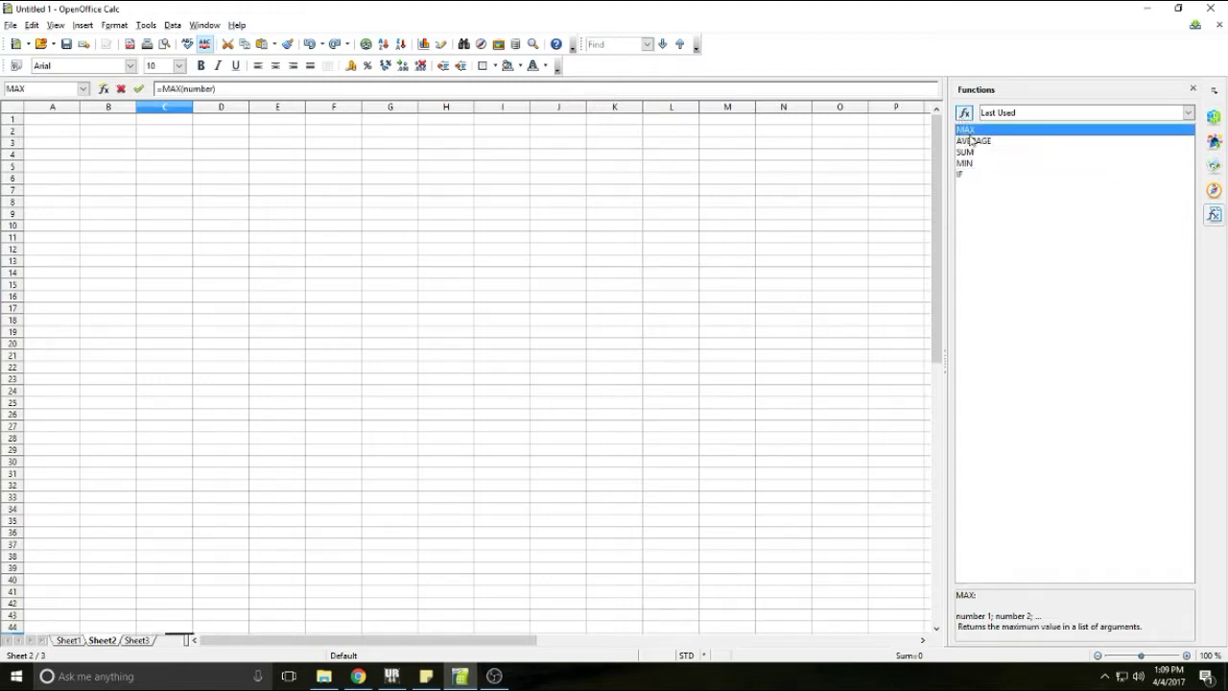
pyautogui.click(966, 115)
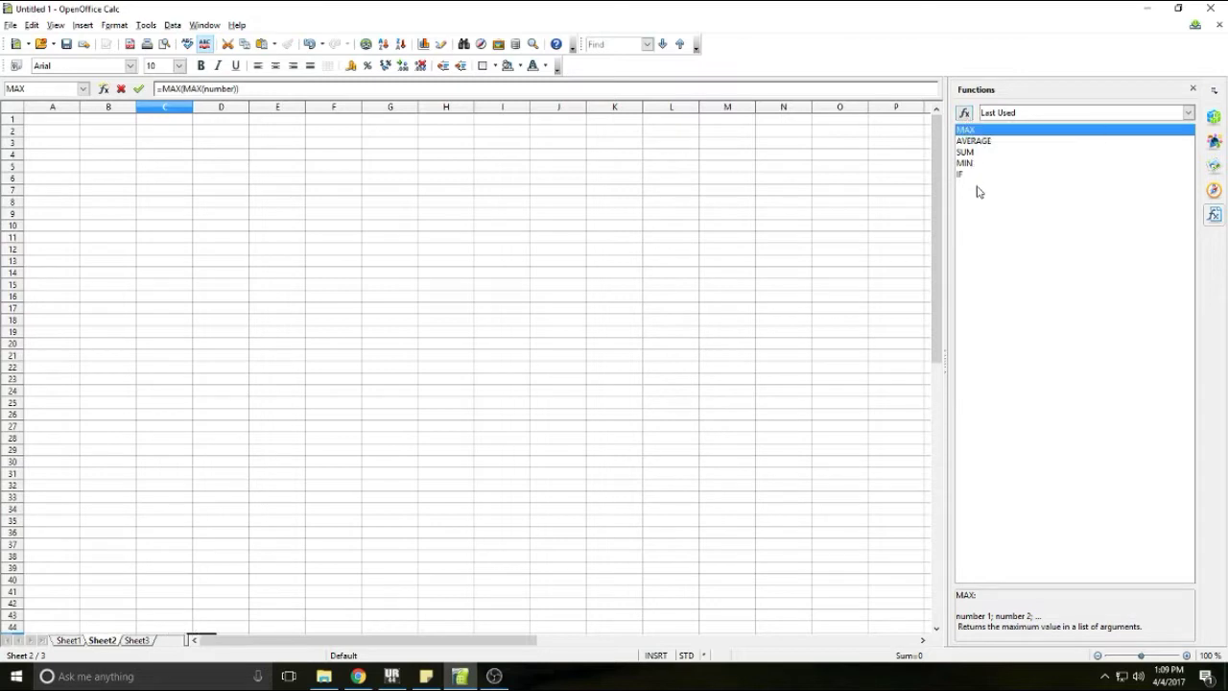
pyautogui.click(984, 155)
pyautogui.click(960, 166)
pyautogui.click(969, 175)
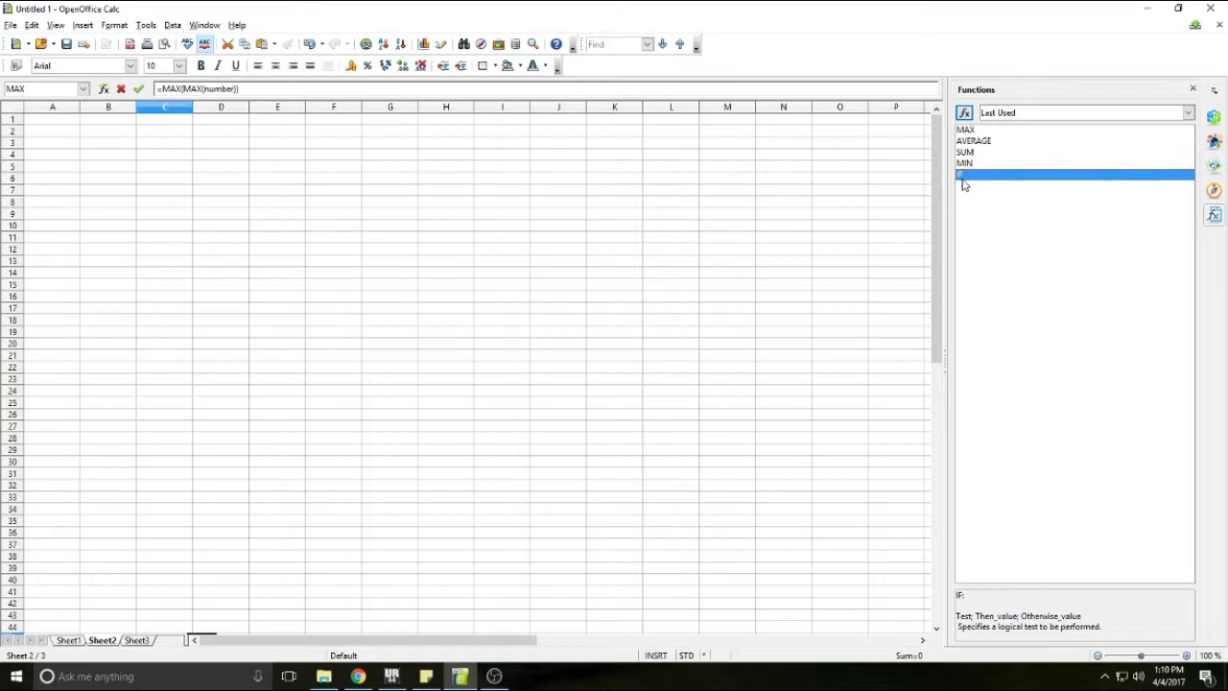
pyautogui.click(981, 141)
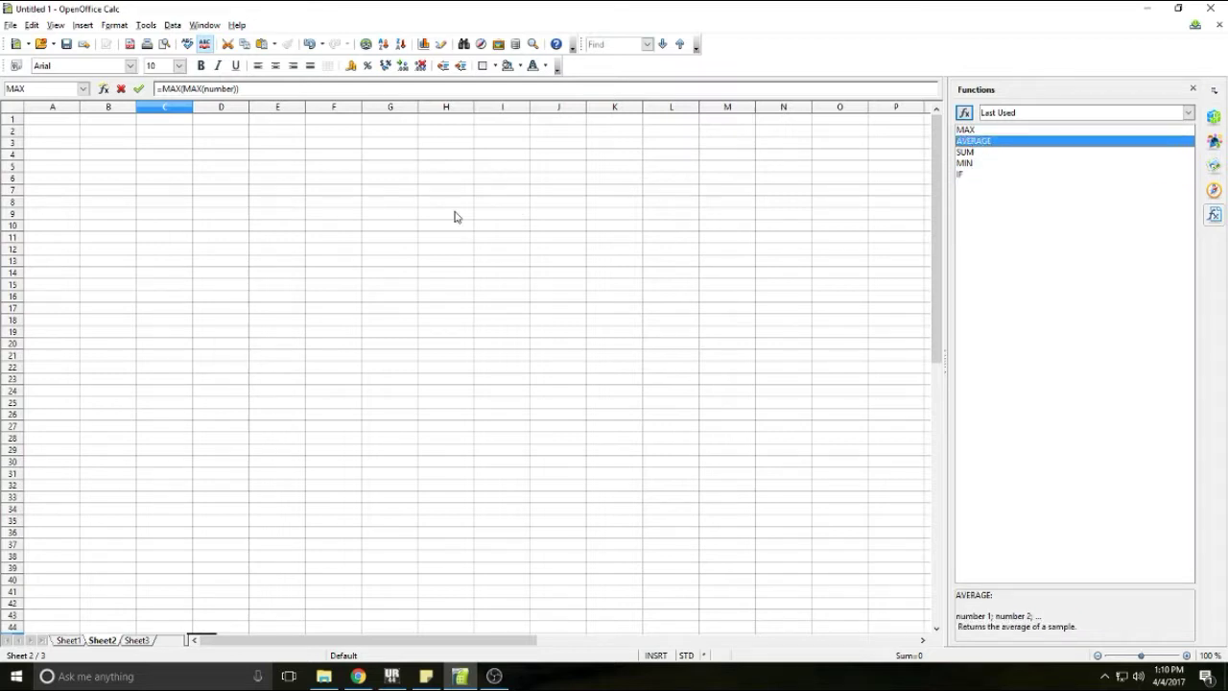
# Drag ranges A4:C4 then A10:B11, reference C5, and commit the formula in C45
pyautogui.moveTo(70, 154); pyautogui.dragTo(186, 160)
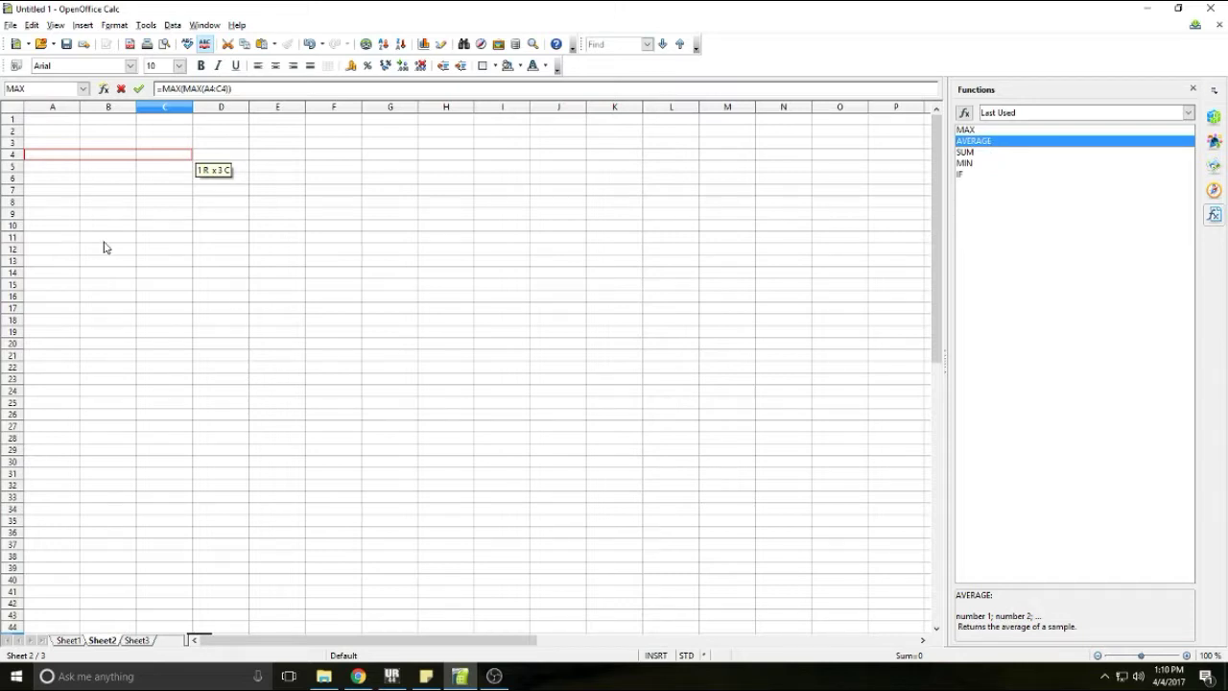
pyautogui.moveTo(59, 230); pyautogui.dragTo(123, 240)
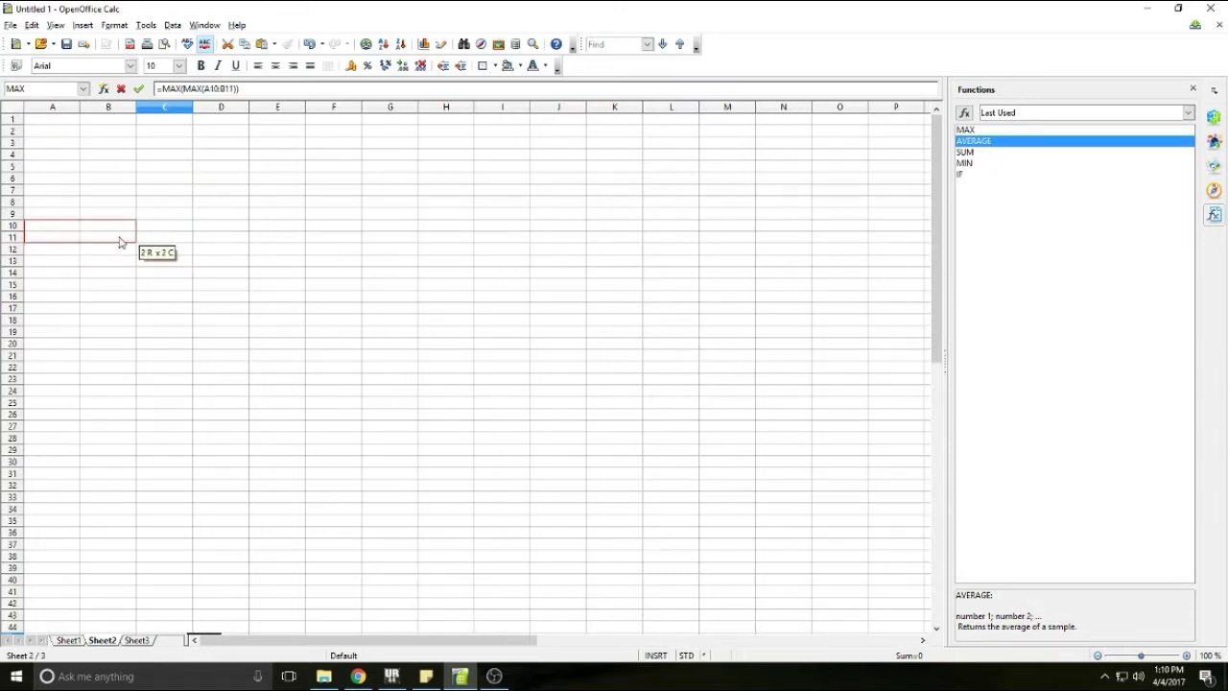
pyautogui.click(989, 164)
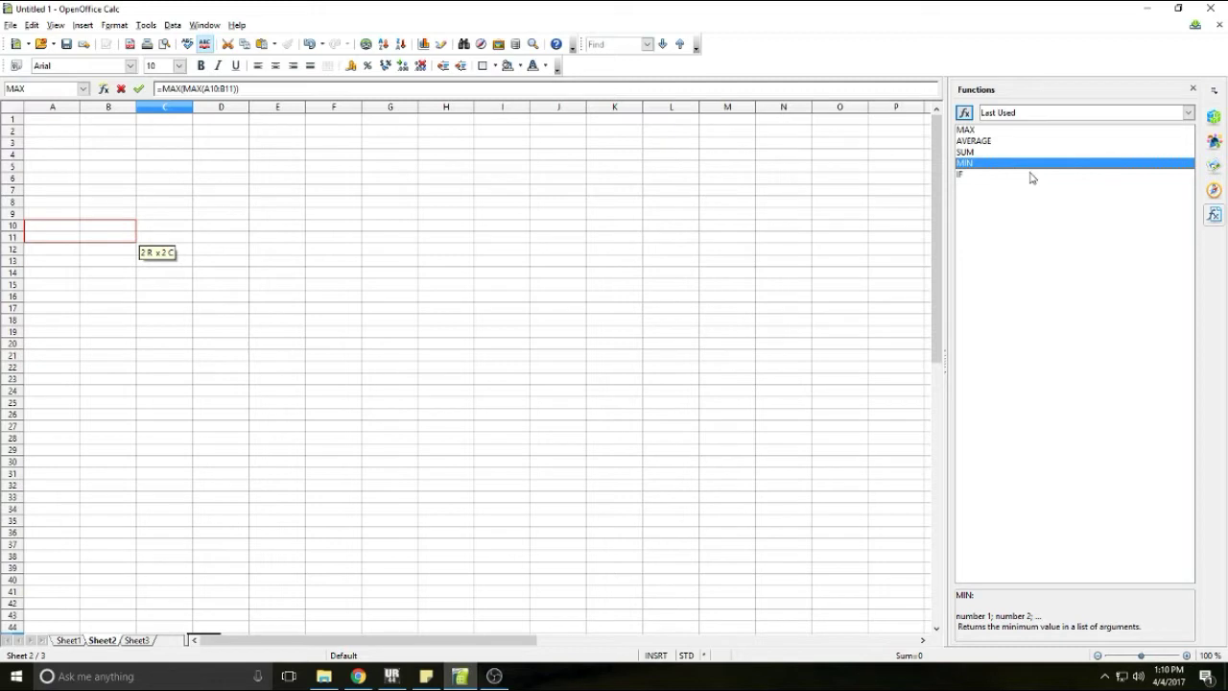
pyautogui.click(969, 151)
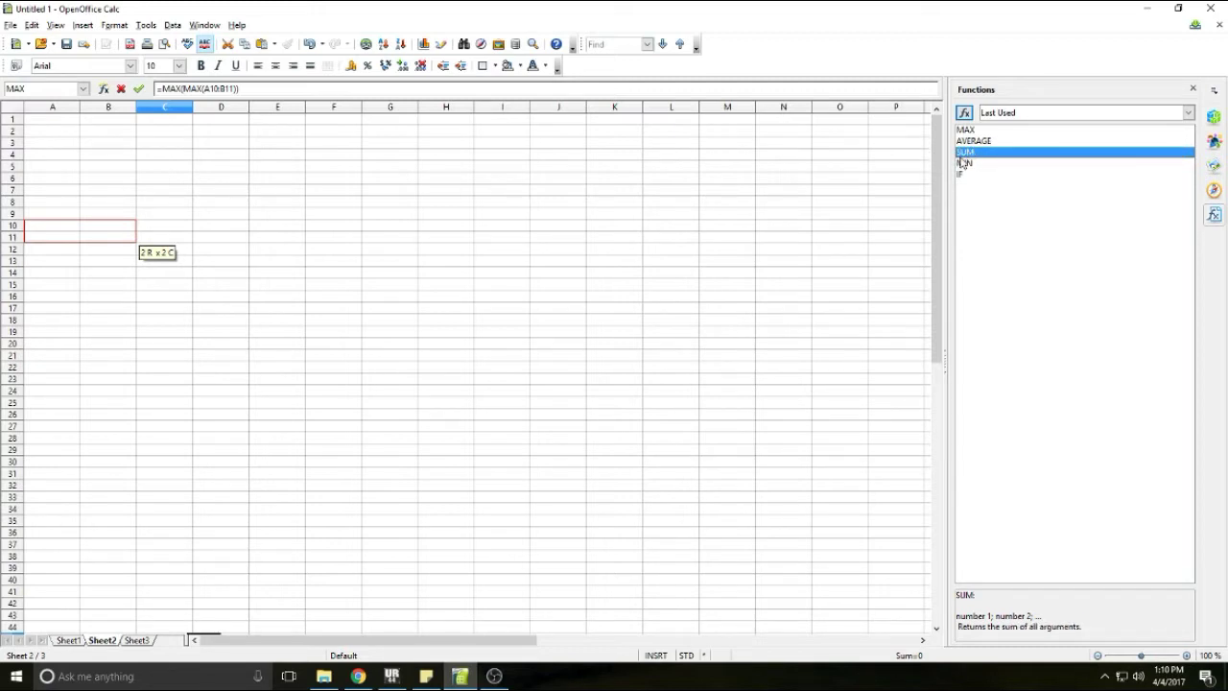
pyautogui.click(184, 167)
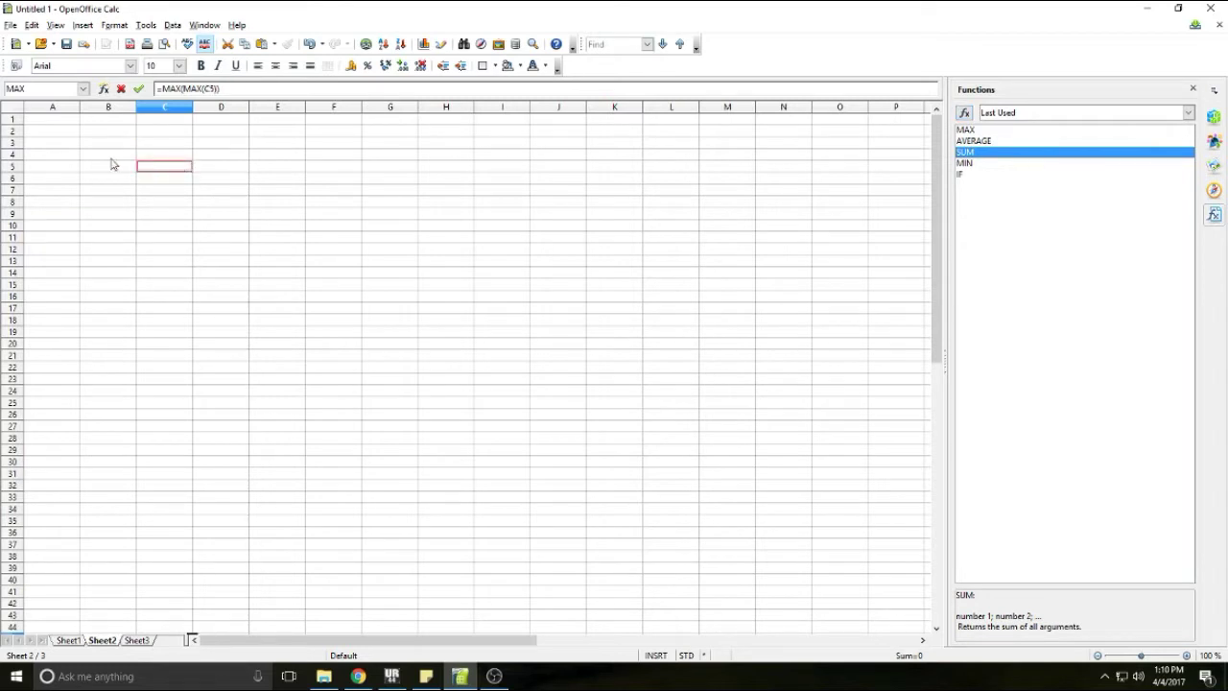
pyautogui.press('Return')
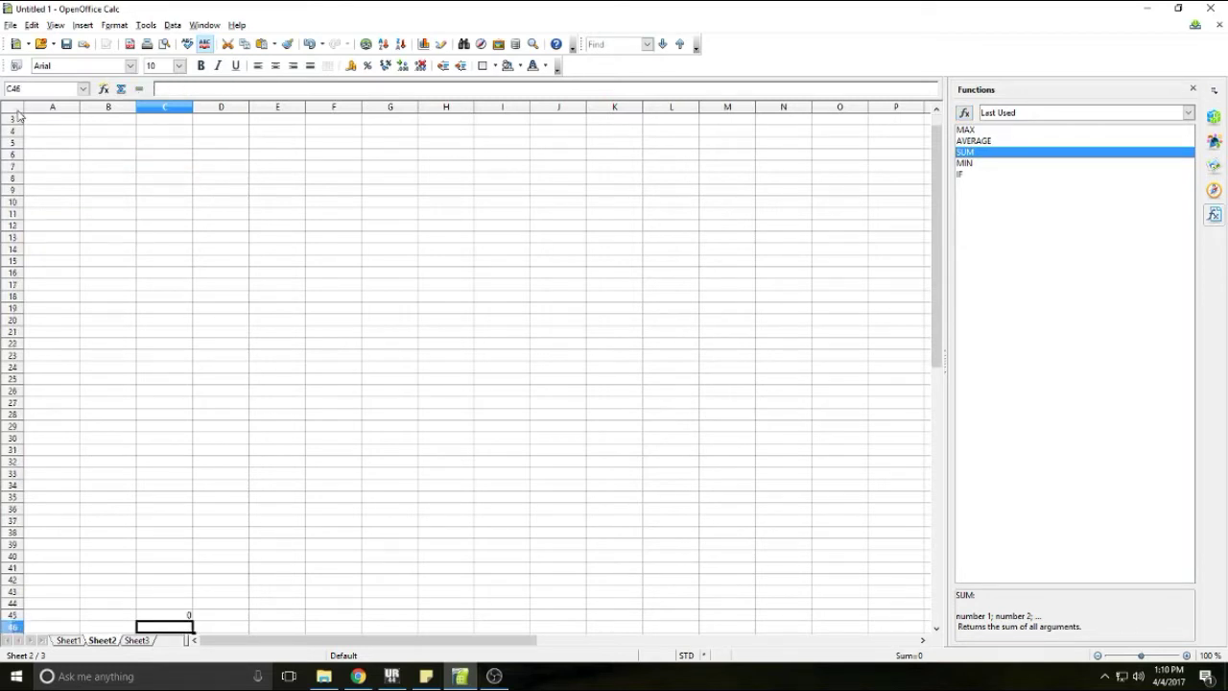
pyautogui.click(34, 131)
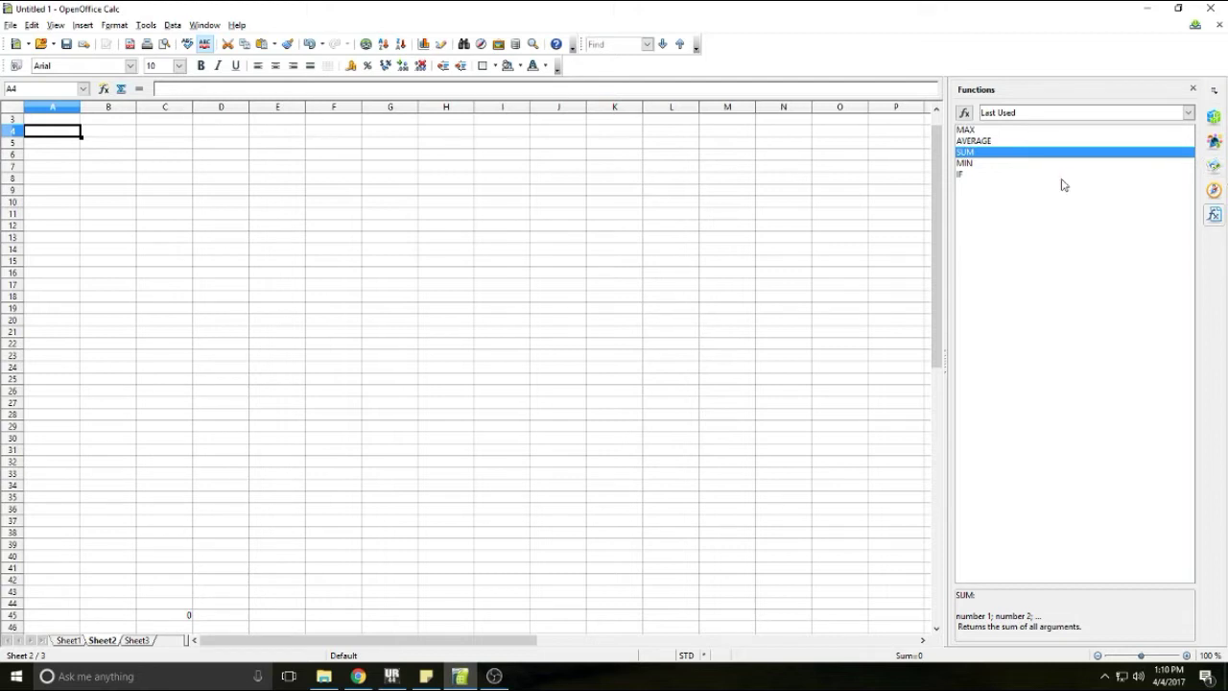
pyautogui.click(972, 165)
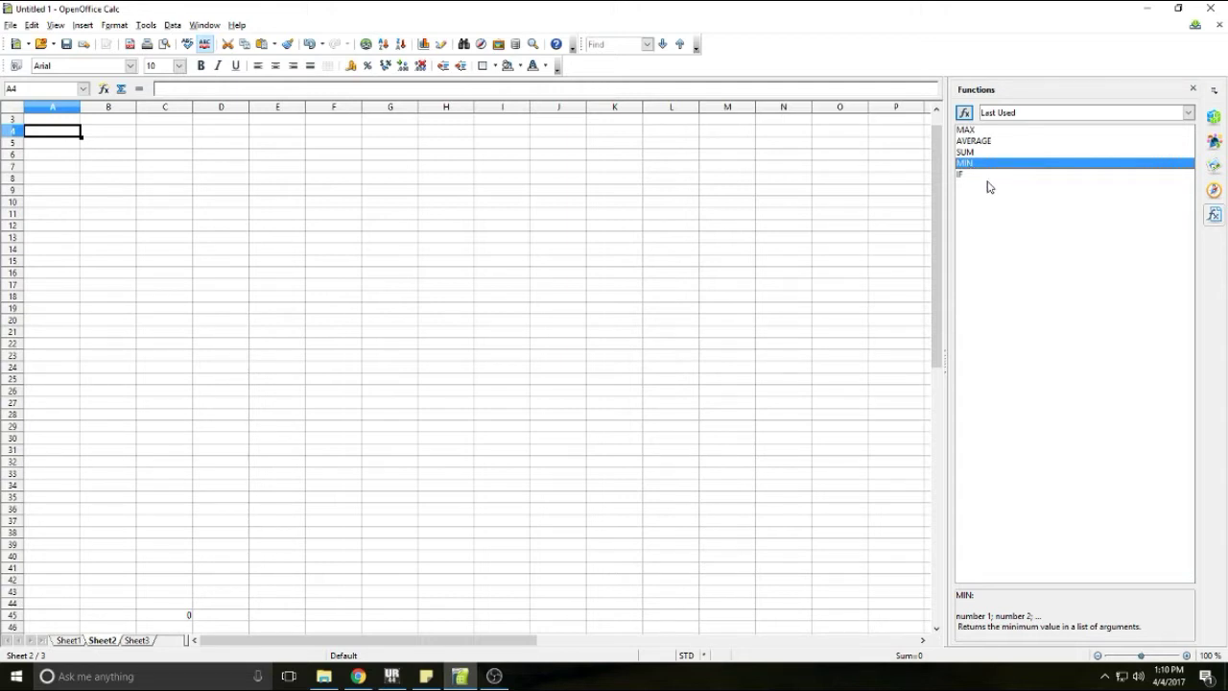
pyautogui.click(981, 174)
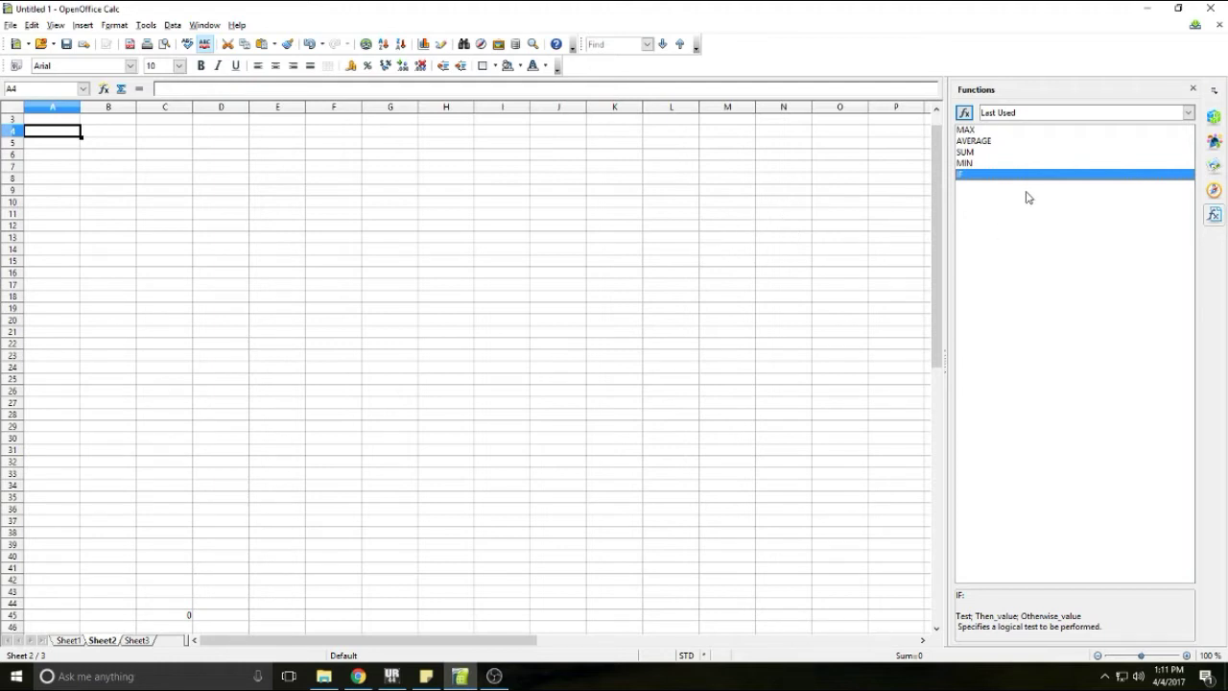
pyautogui.click(966, 151)
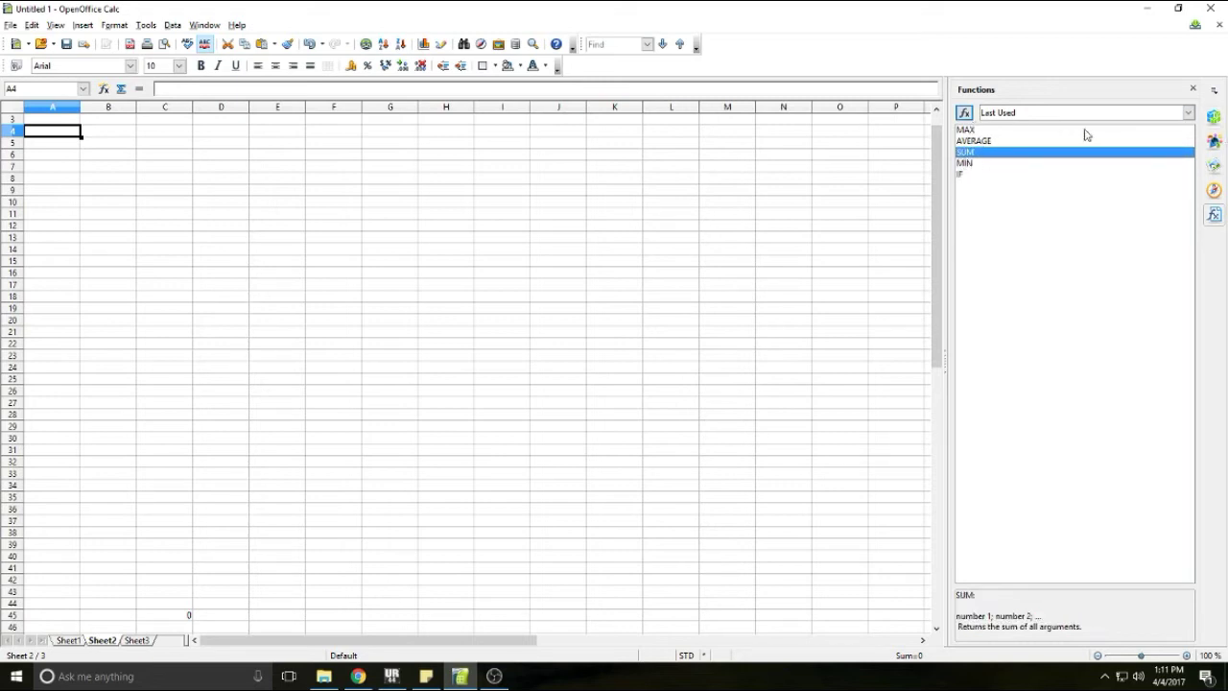
pyautogui.click(1018, 141)
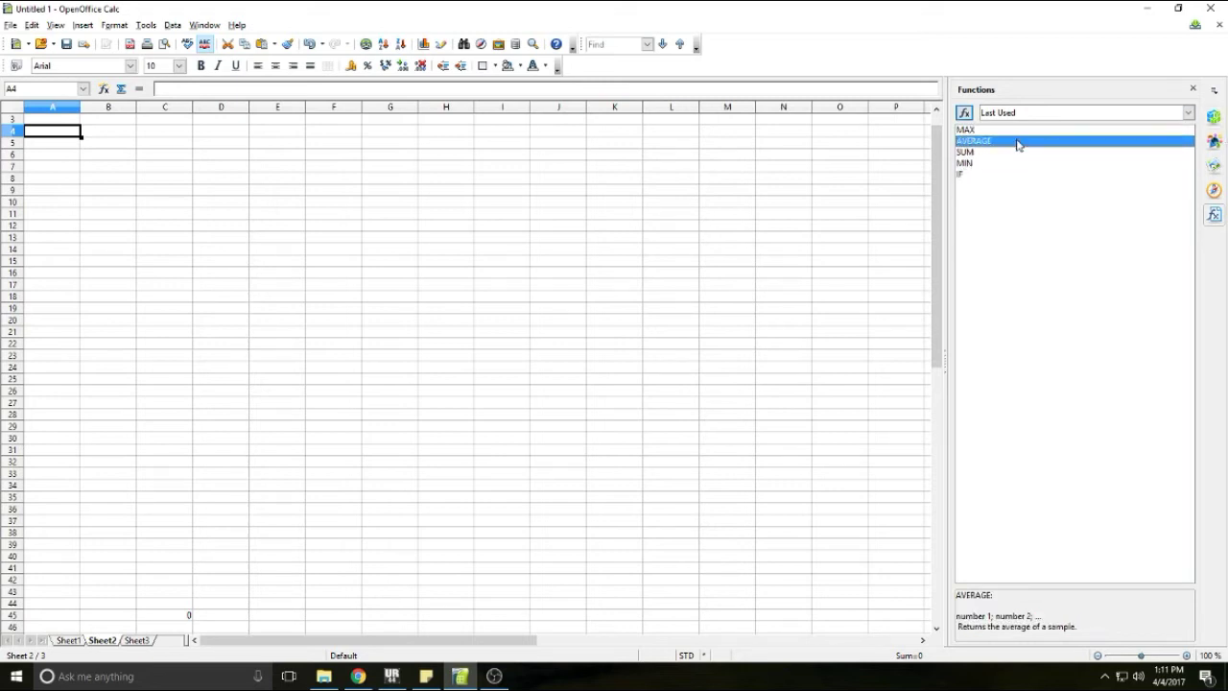
# Switch the sidebar to Properties, delete the formula in C45, and select A3
pyautogui.click(1214, 118)
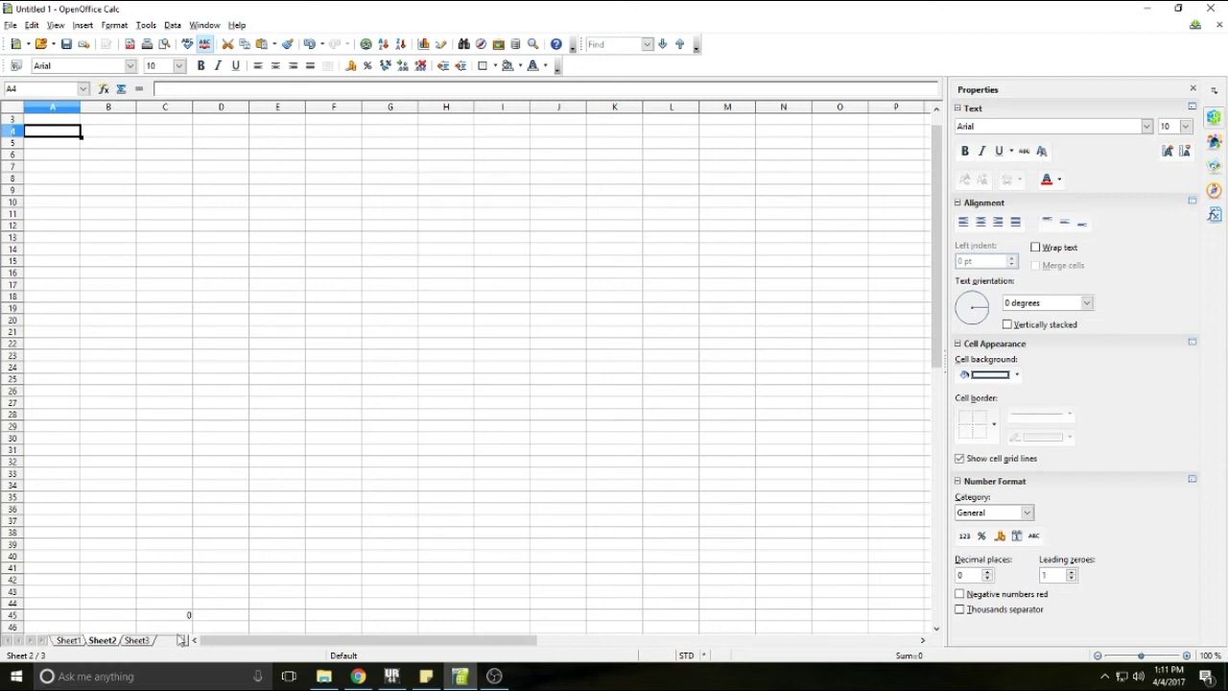
pyautogui.click(181, 614)
pyautogui.press('BackSpace')
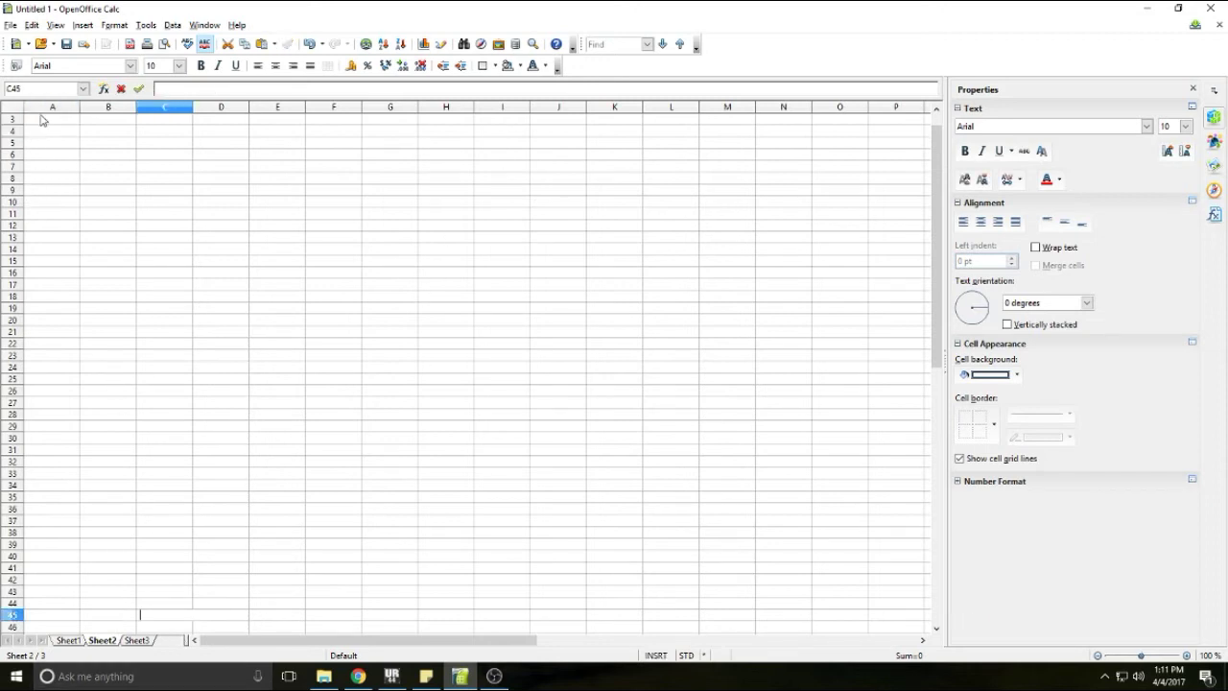
pyautogui.click(42, 121)
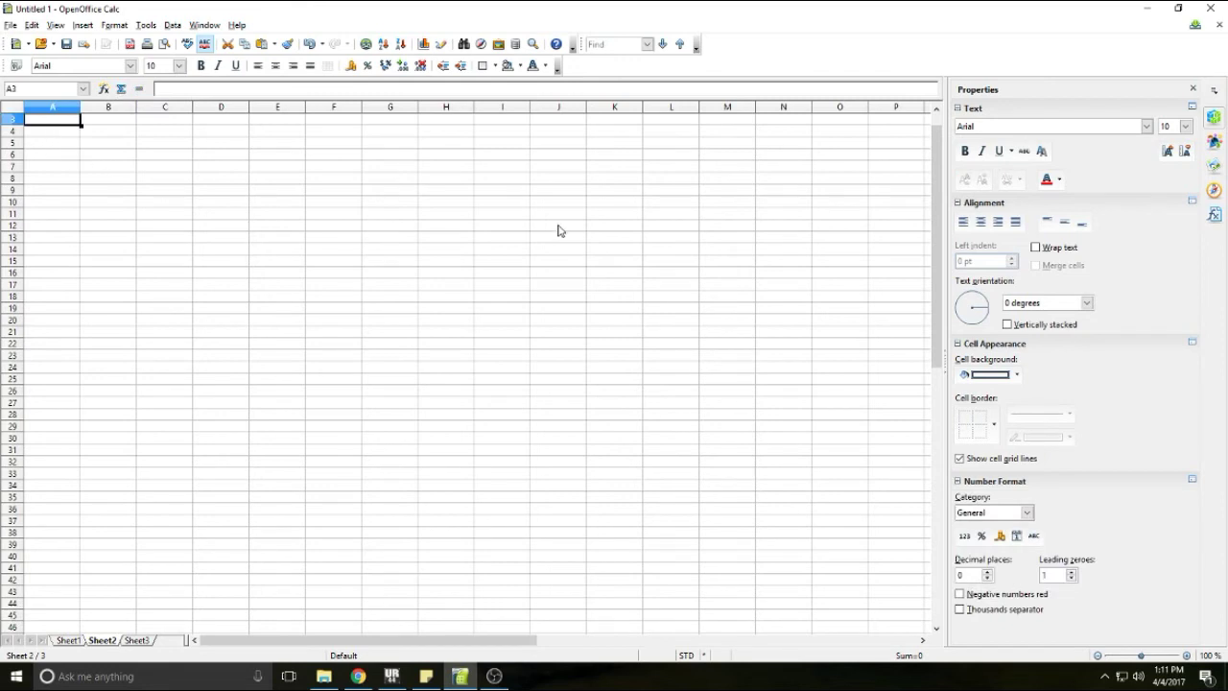